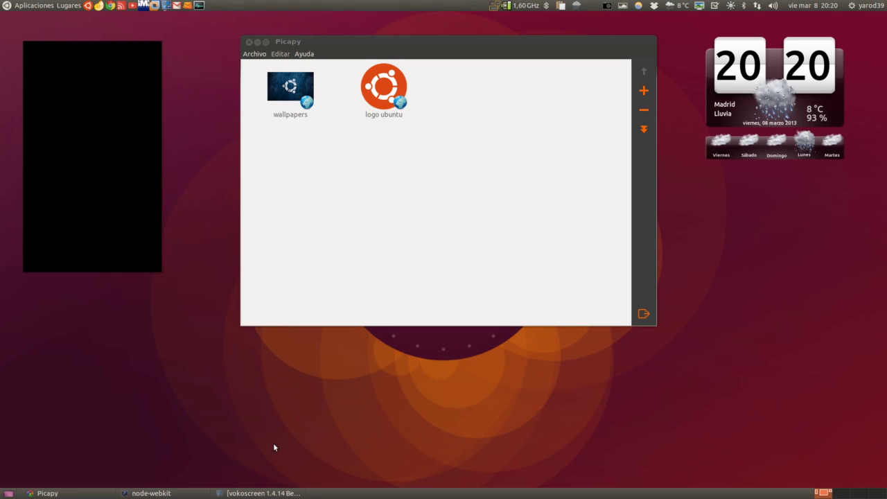
Restore the weather widget's window and page forward through its city forecasts to the settings page
click(179, 495)
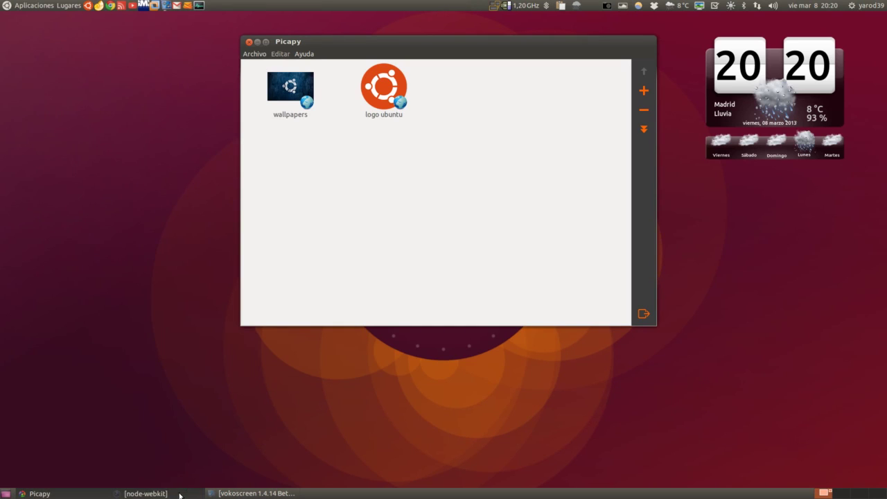
click(180, 494)
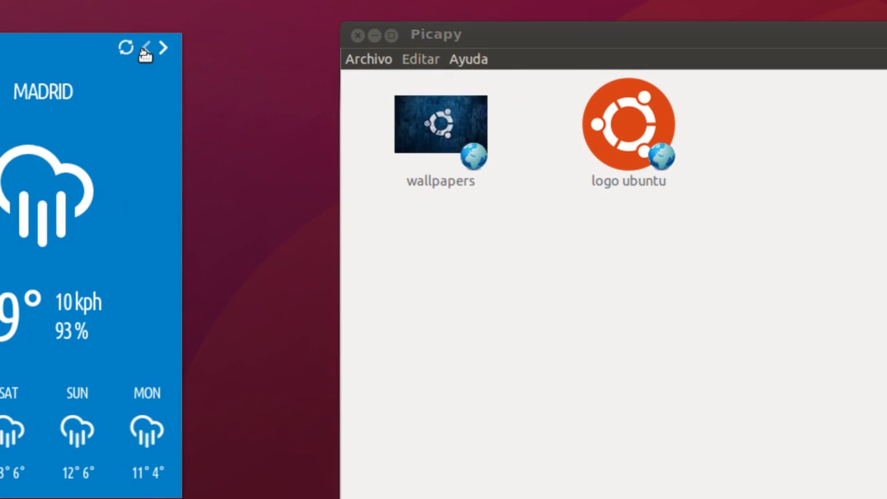
click(164, 47)
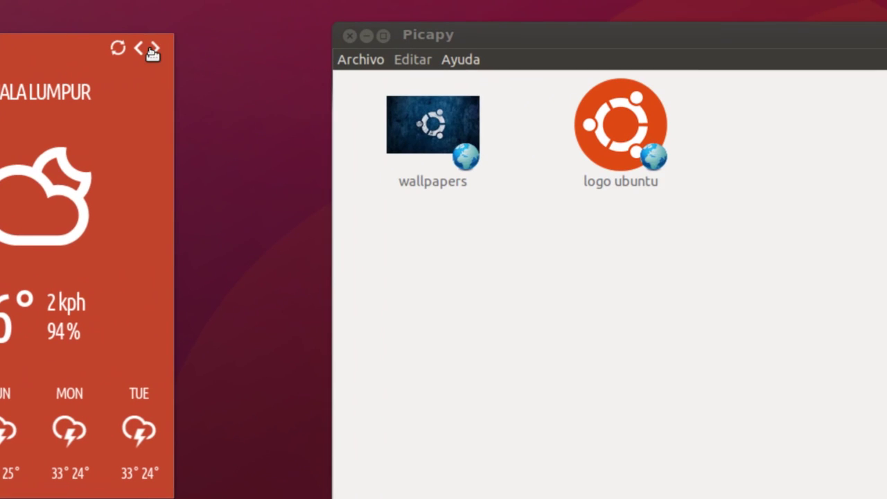
click(153, 48)
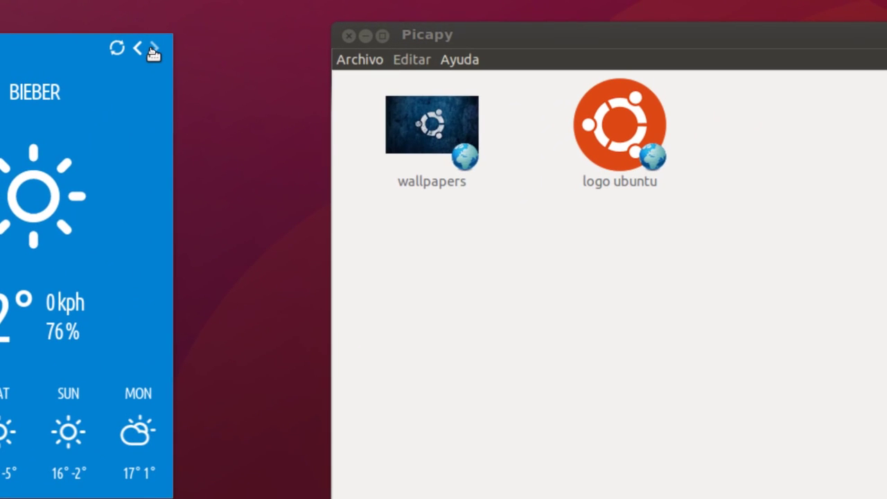
click(153, 49)
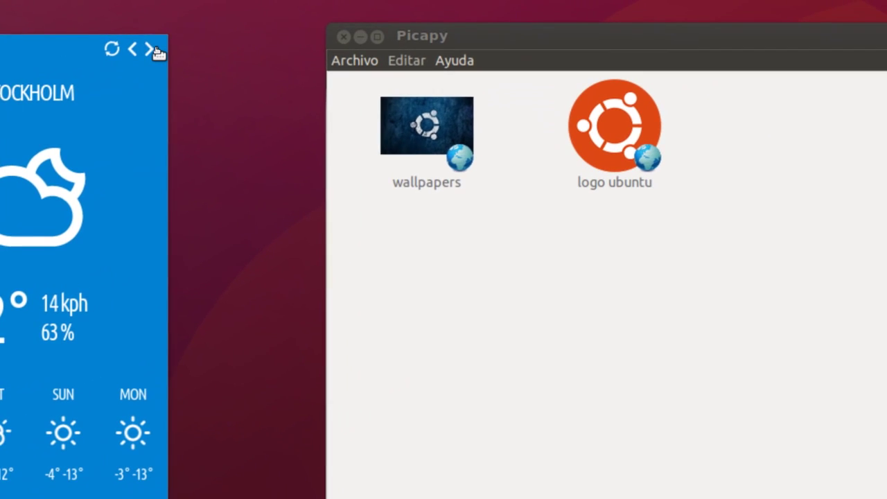
click(153, 48)
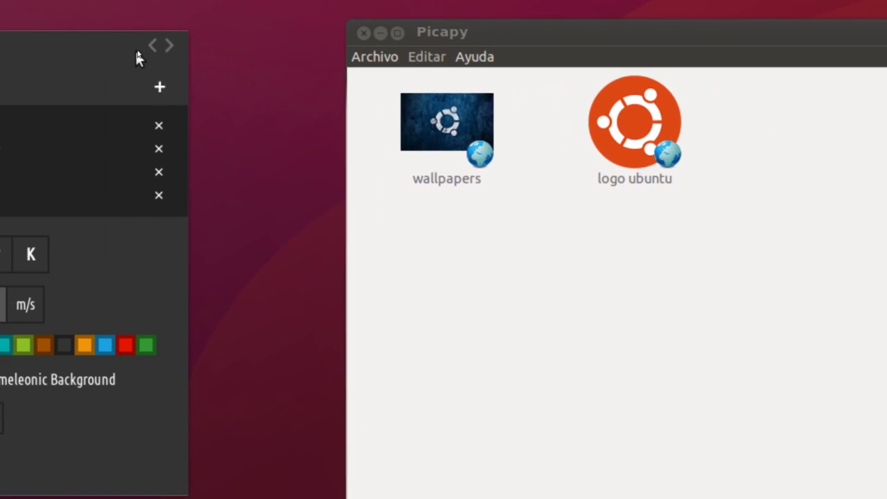
Page back through the weather widget's city forecasts to Madrid
click(145, 50)
click(146, 50)
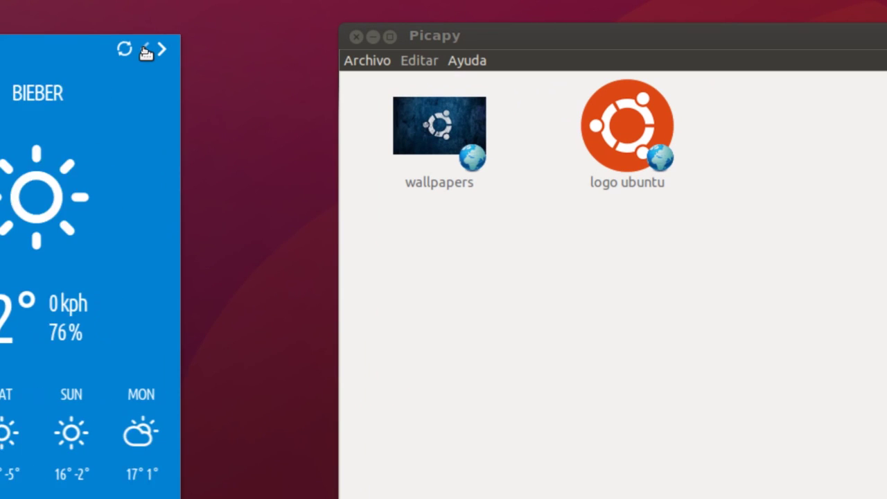
click(146, 50)
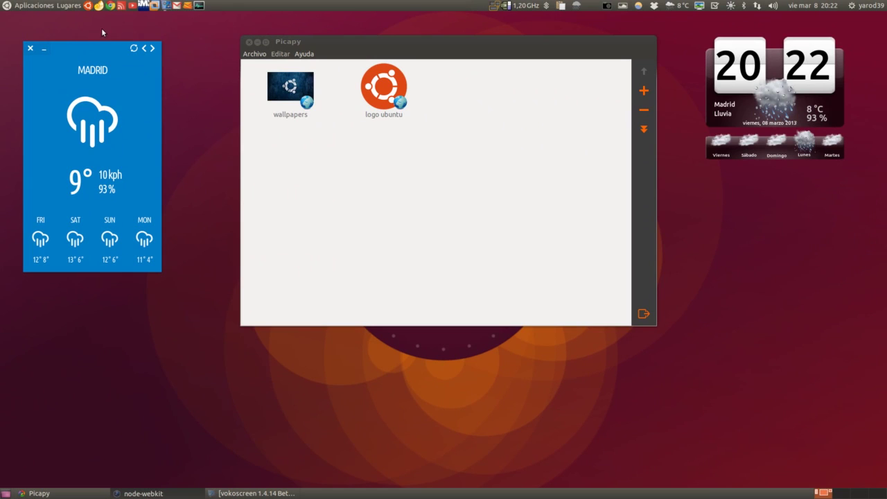
Open Google Chrome and search Google for "ubuntu software center"
click(32, 5)
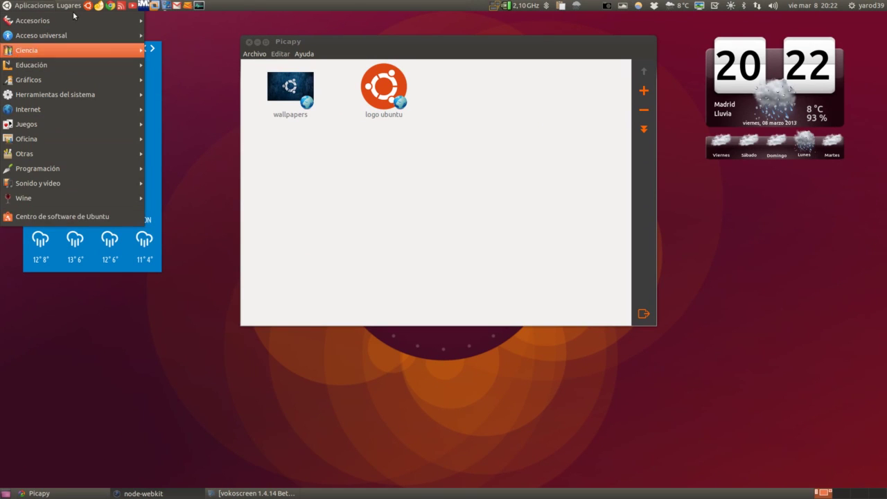
click(35, 8)
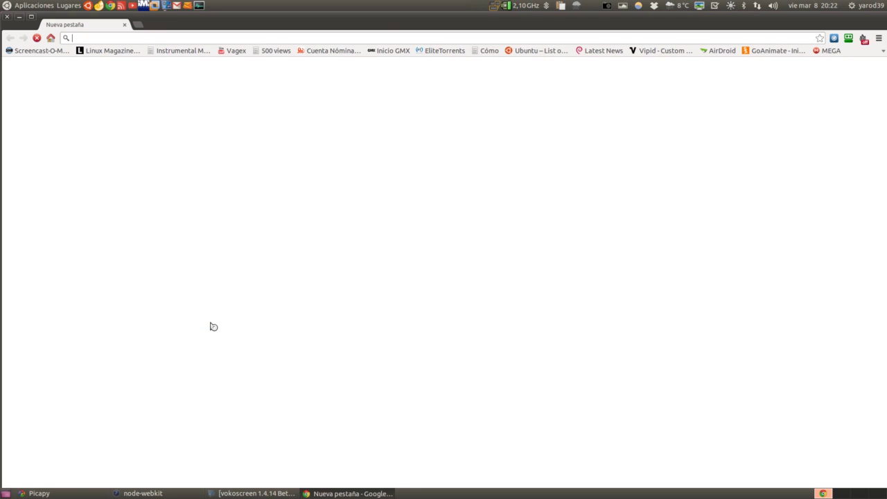
text(ubu)
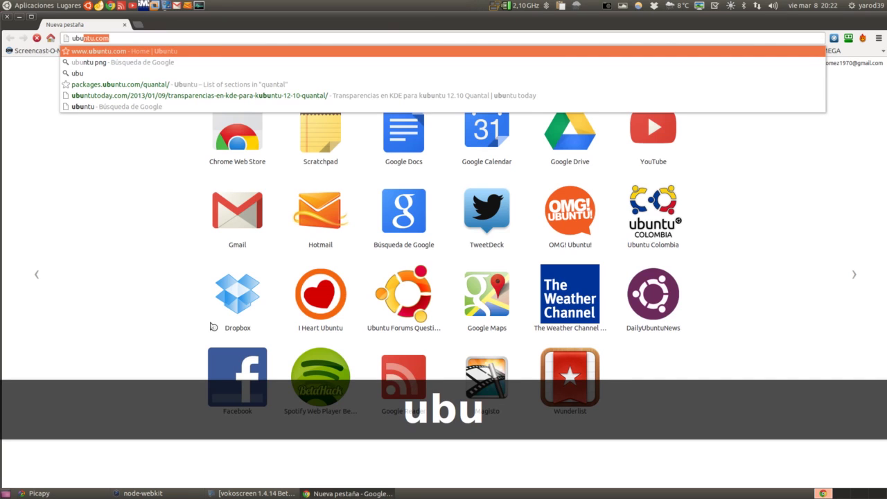
text(ntu)
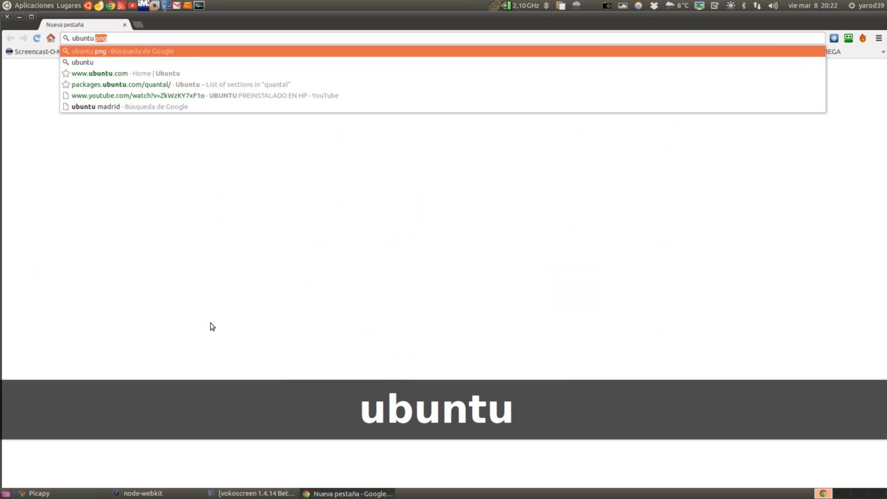
text( sof)
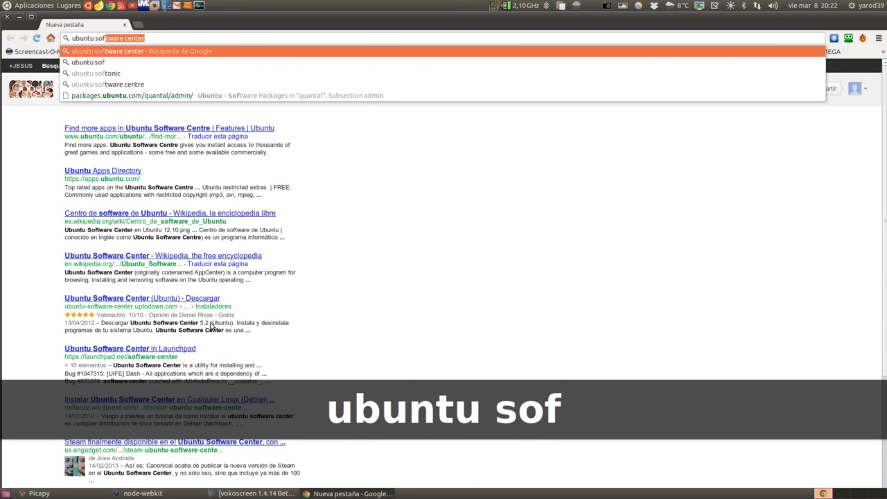
key(Right)
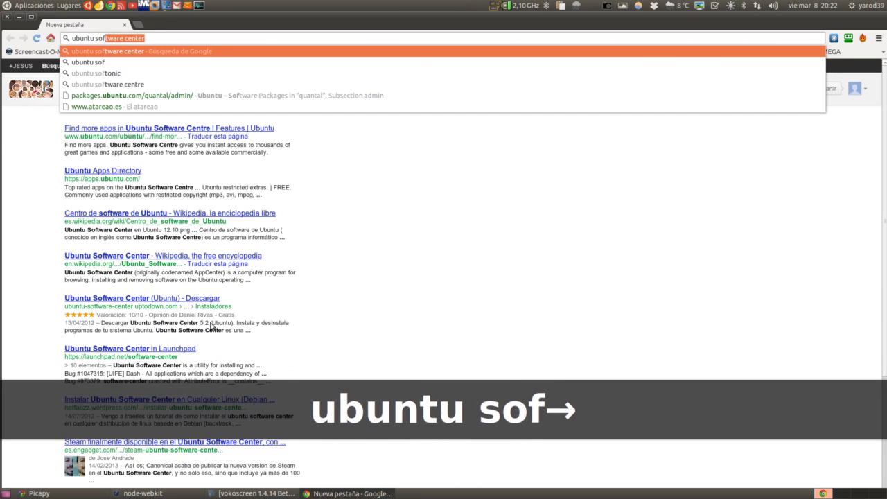
key(Return)
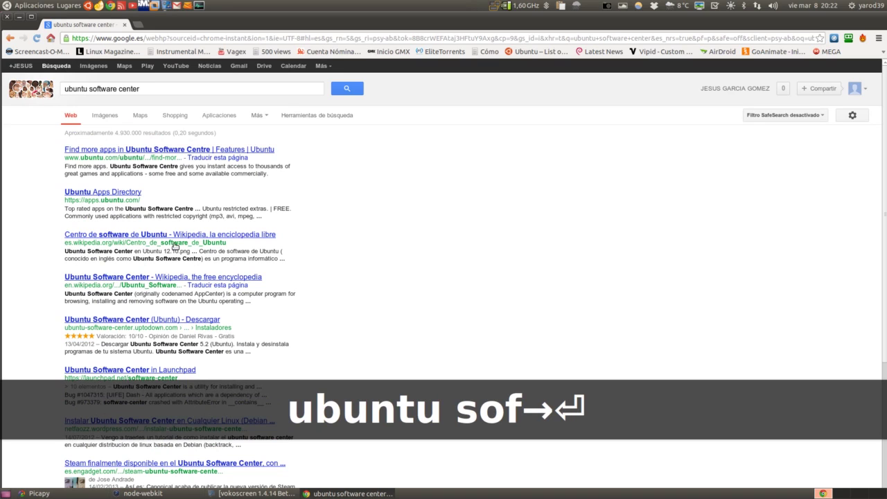
Open the "Find more apps in Ubuntu Software Centre" result and follow its Ubuntu Software Centre link under More features
click(106, 152)
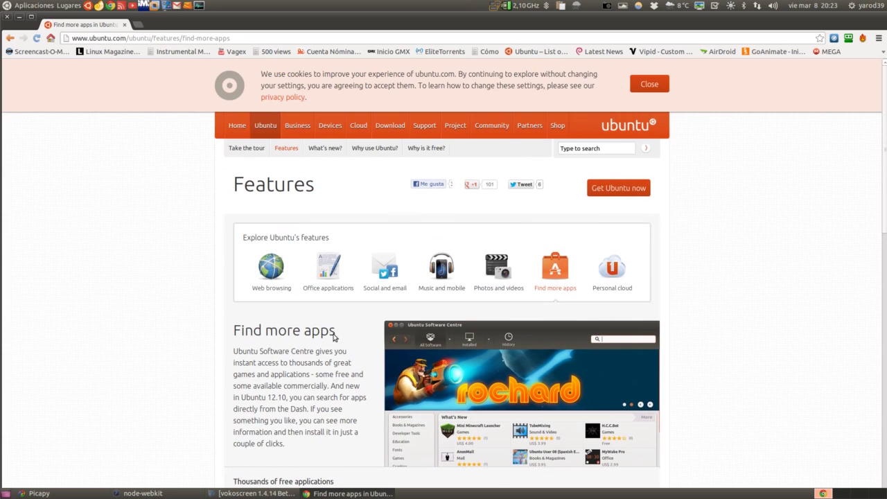
scroll(329, 337, down, 6)
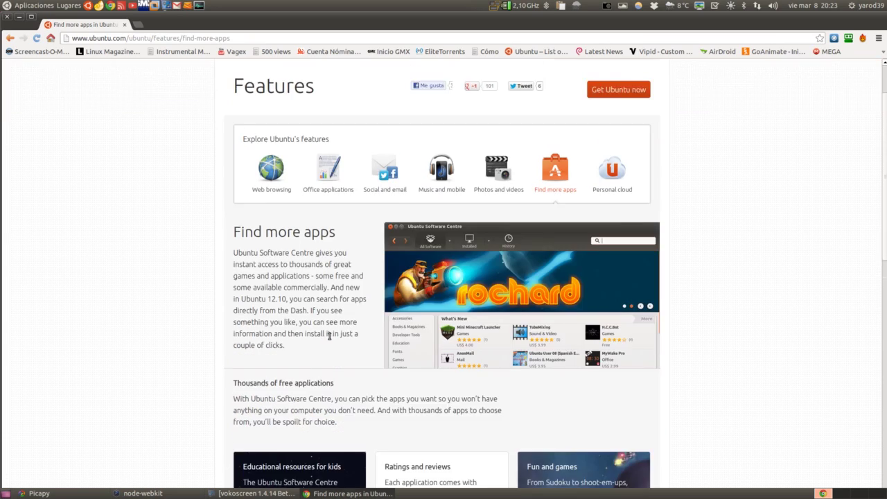
scroll(329, 338, down, 6)
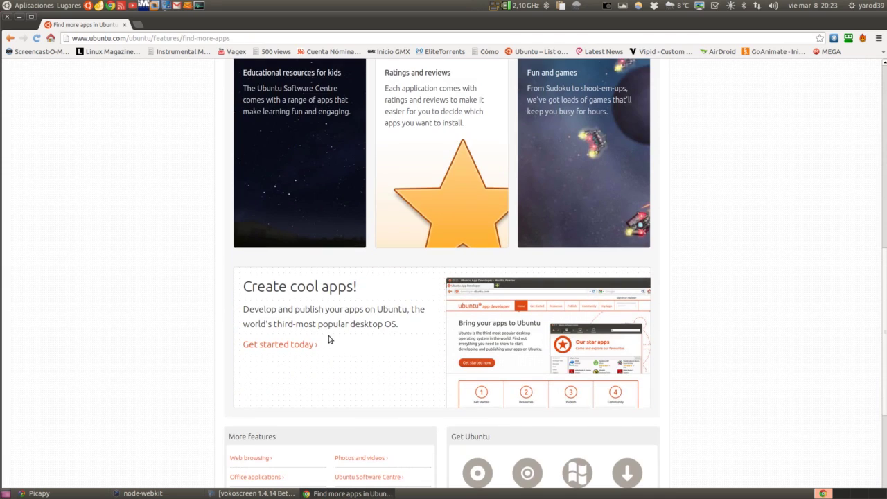
scroll(329, 339, down, 3)
click(361, 355)
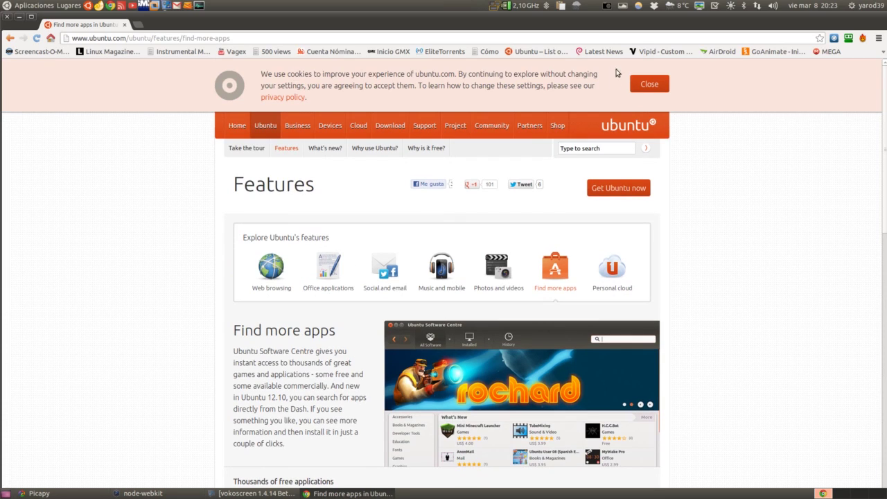
Dismiss the cookie notice and open the Web browsing page listed under More features
click(652, 84)
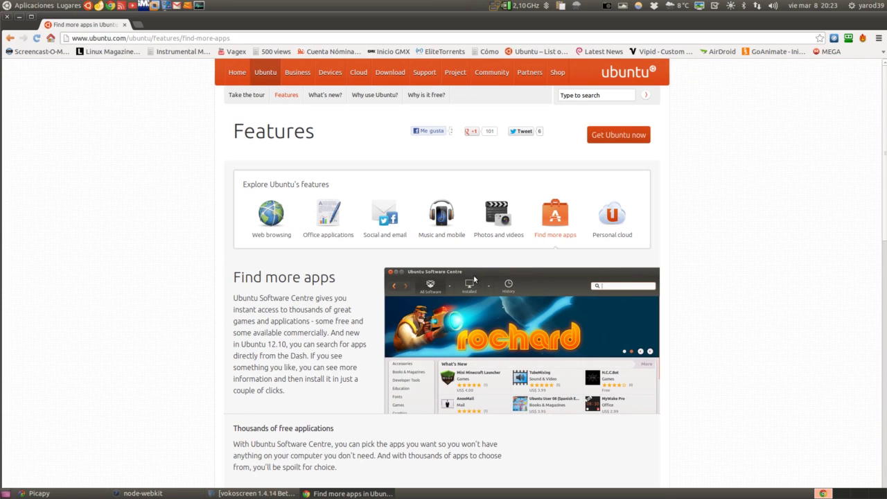
scroll(339, 361, down, 3)
scroll(340, 362, down, 6)
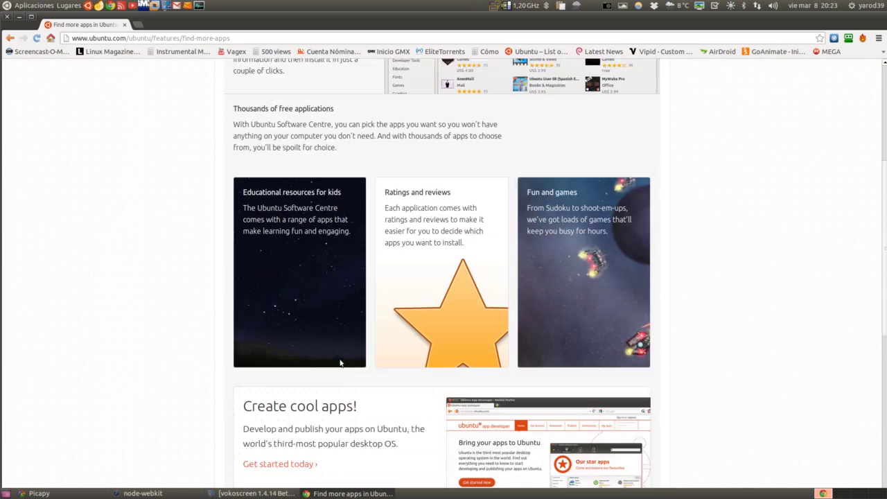
scroll(340, 363, down, 3)
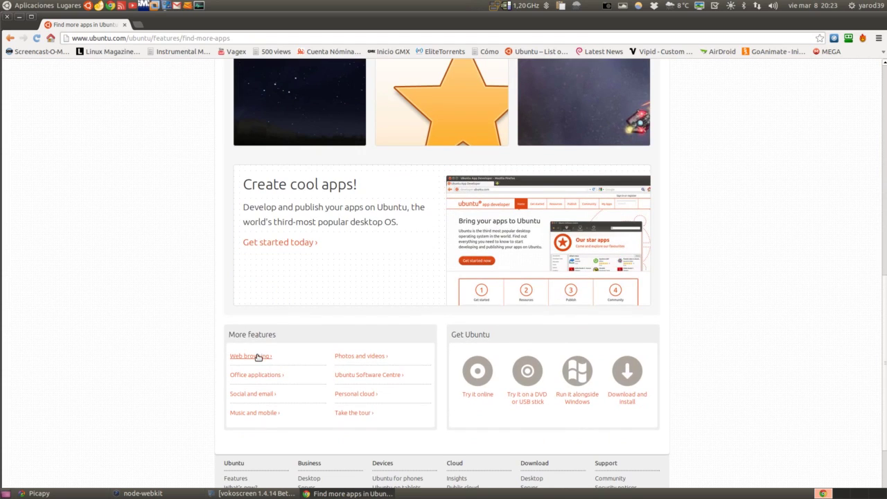
click(257, 357)
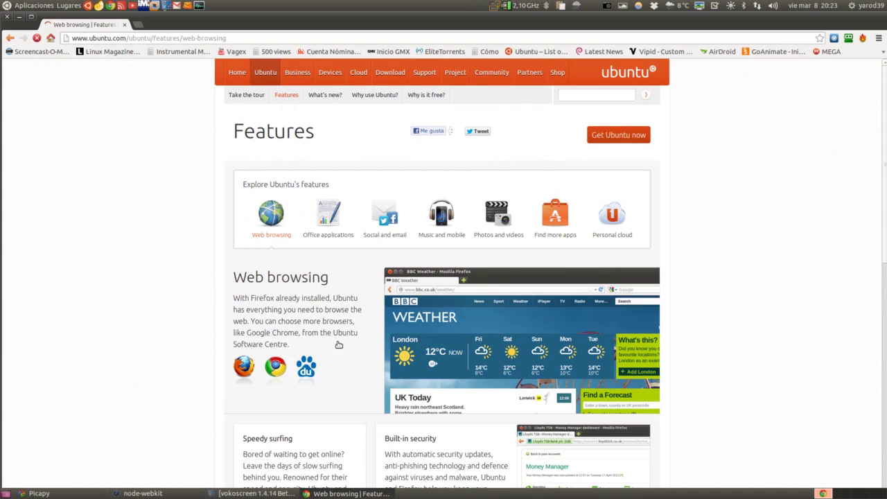
Look over the Web browsing page and open the Office applications page listed under More features
scroll(351, 343, down, 3)
scroll(351, 343, down, 3)
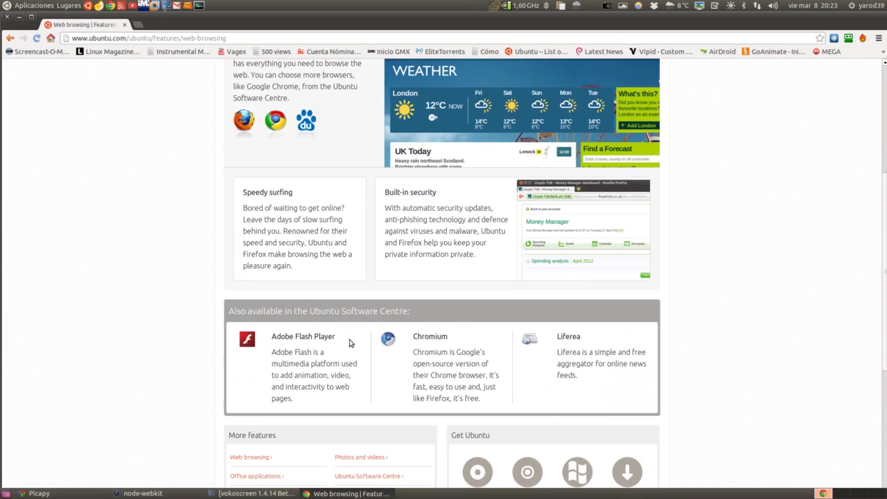
scroll(350, 344, down, 2)
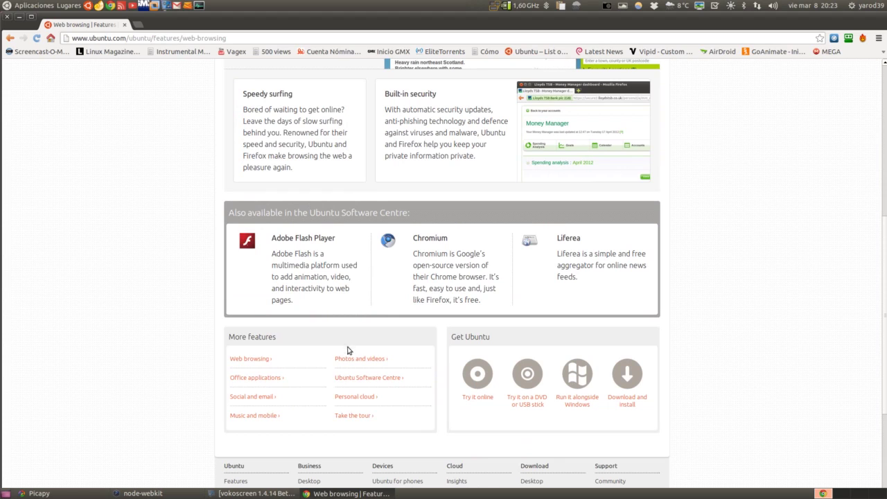
click(266, 381)
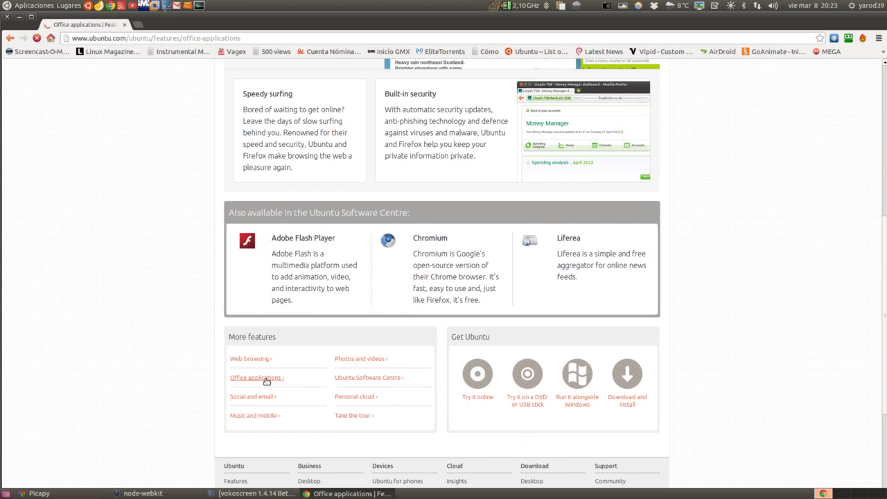
scroll(326, 368, down, 1)
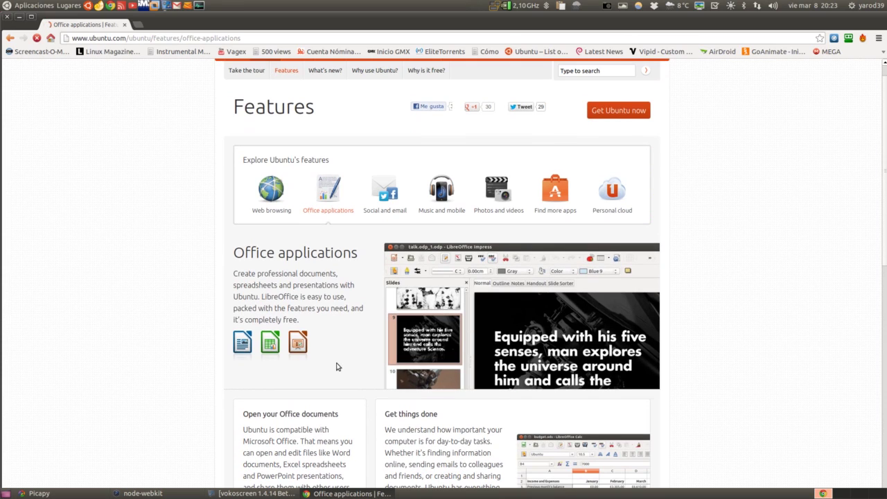
scroll(481, 217, up, 1)
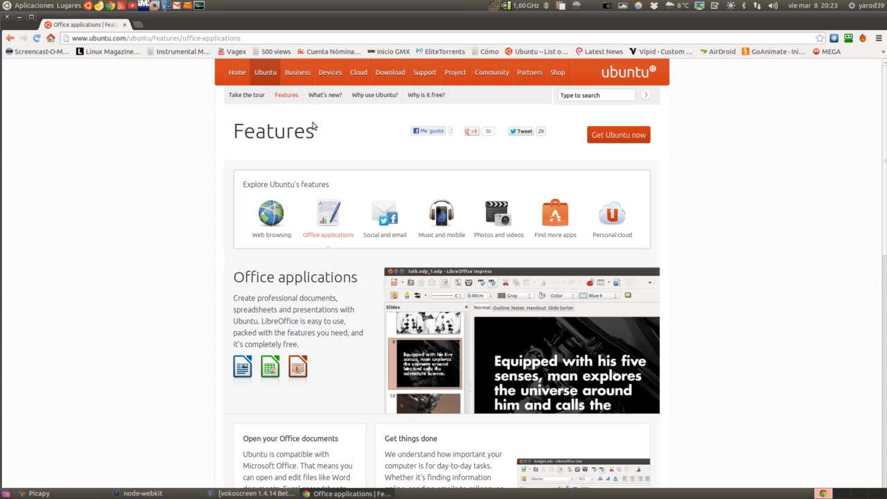
Return to the Google results for the software center and open the Ubuntu Apps Directory site
click(14, 40)
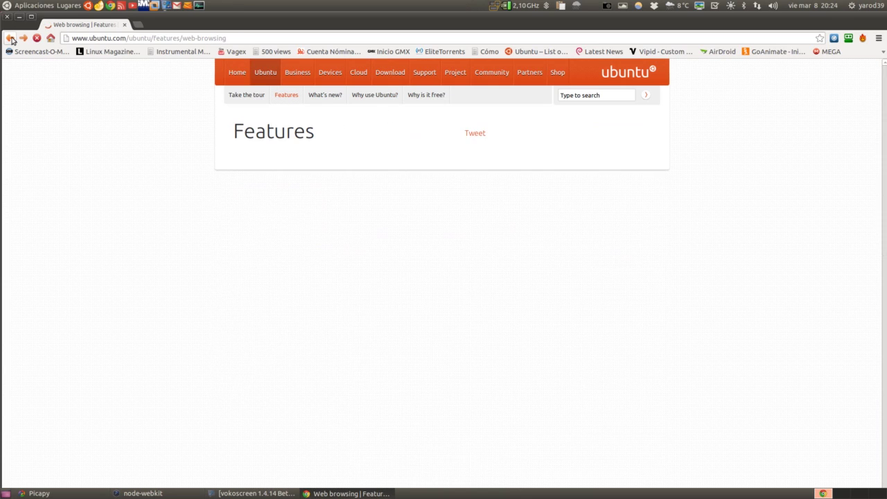
click(12, 39)
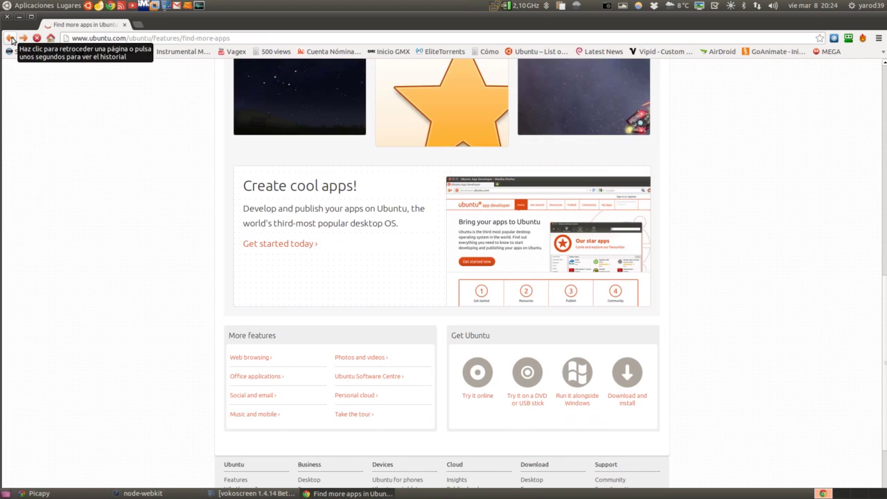
click(12, 39)
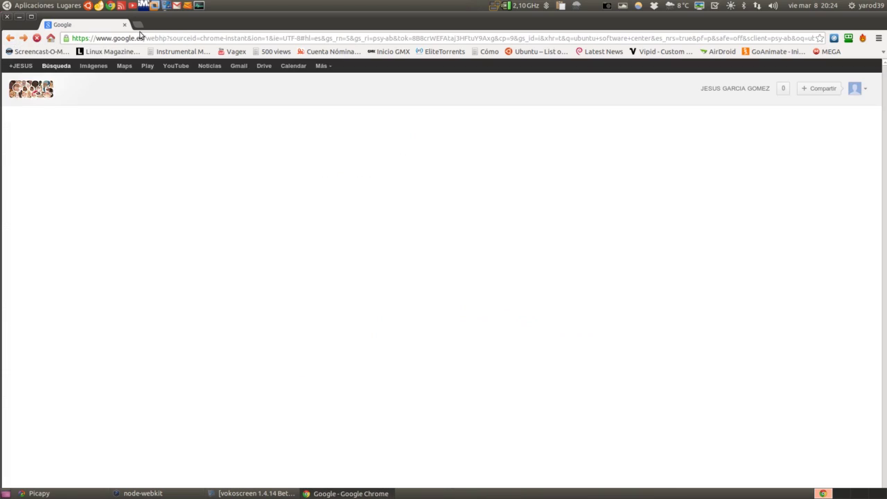
triple_click(148, 87)
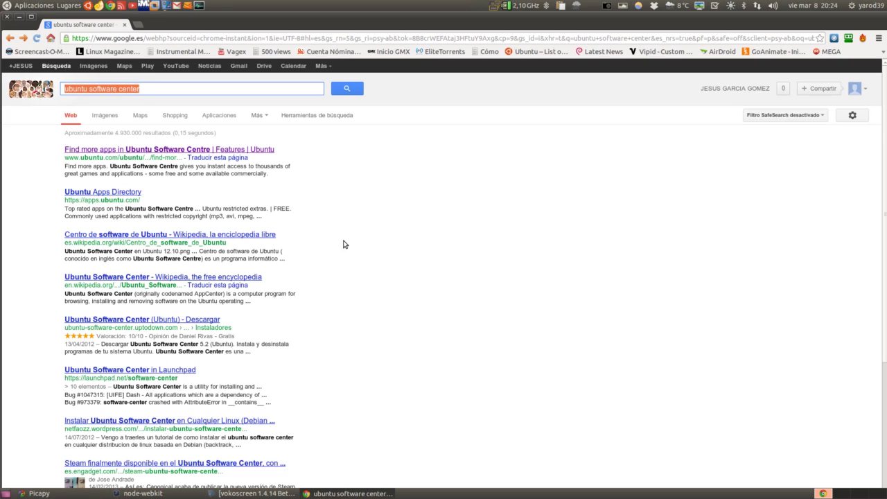
click(97, 194)
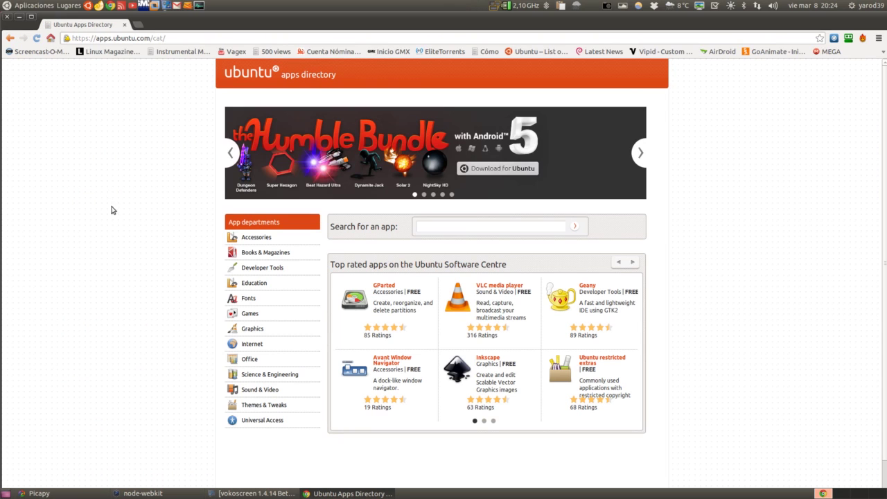
Search the apps directory for "storm ocloud", view the Stormcloud app page and leave the browser
click(441, 227)
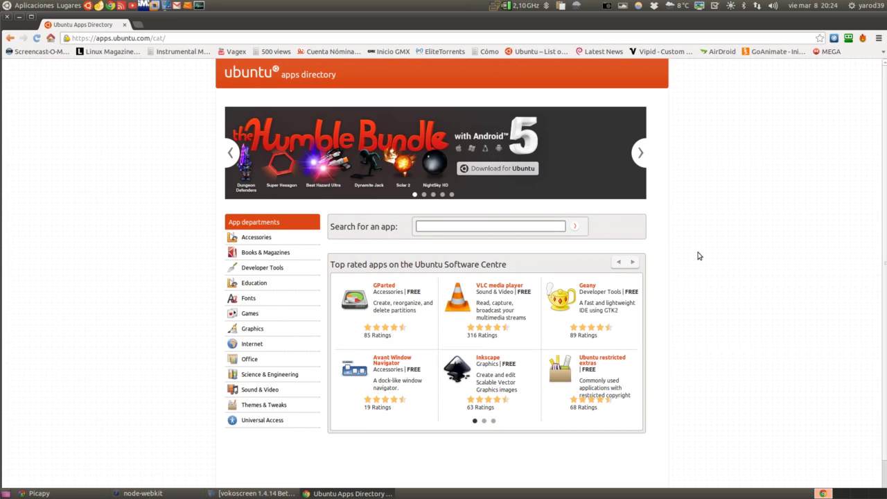
text(s)
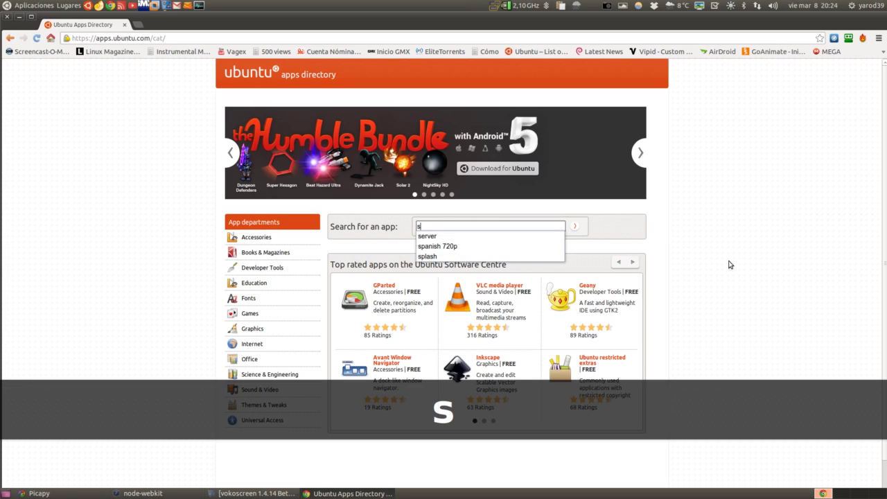
text(torm )
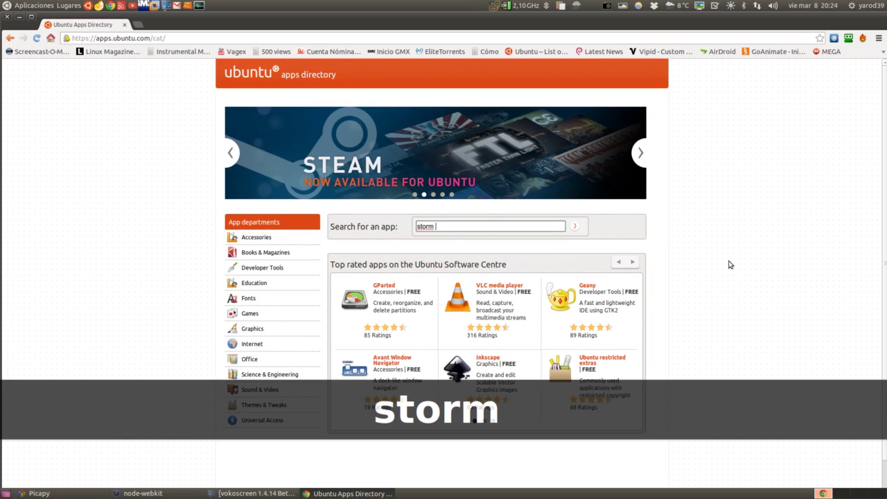
text(ocloud)
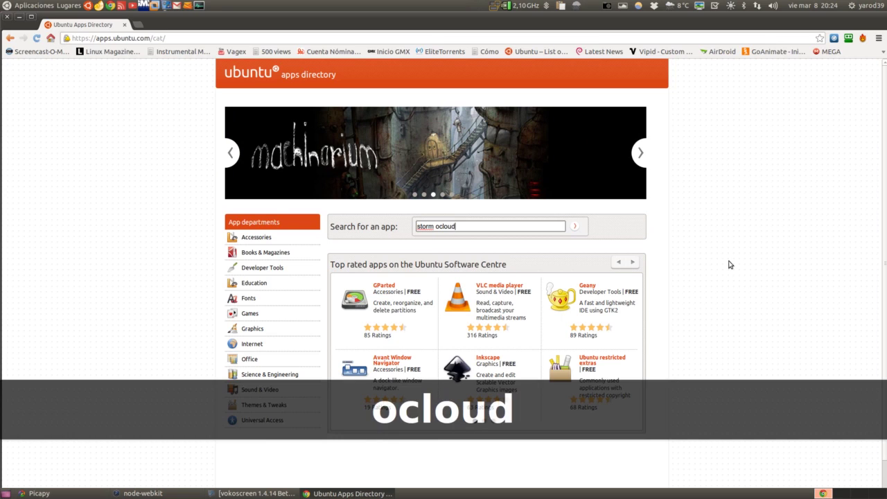
key(Return)
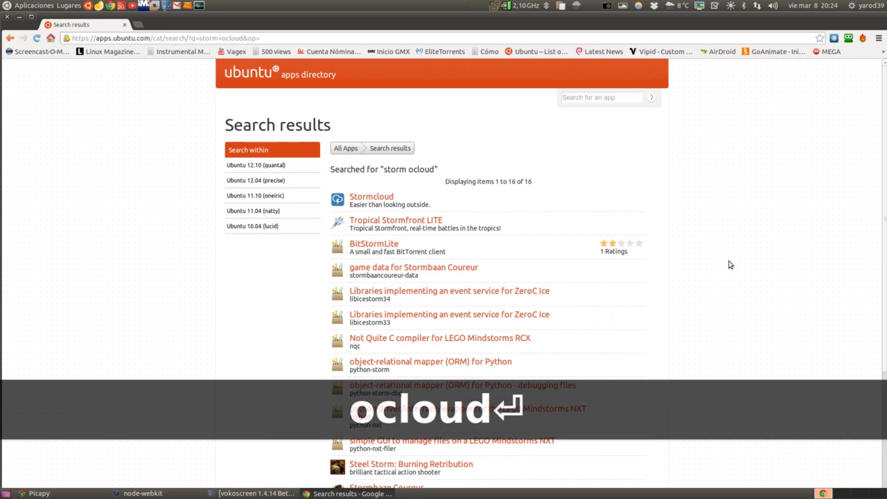
click(368, 198)
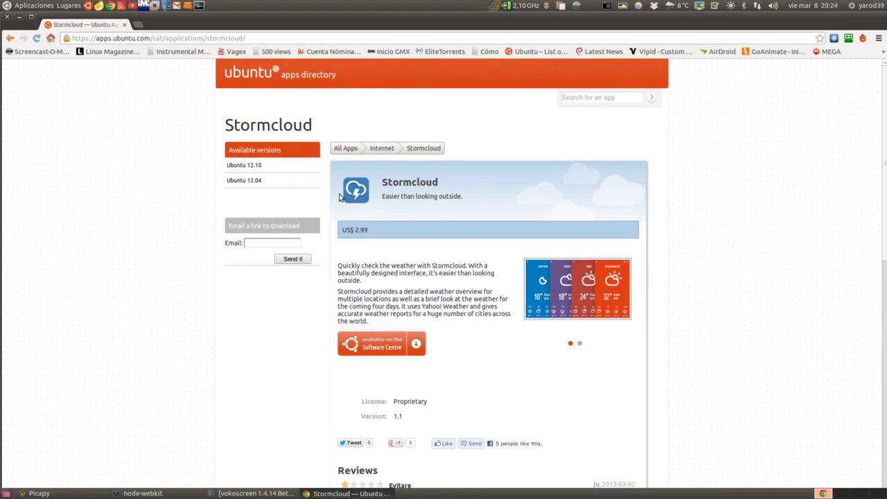
click(16, 14)
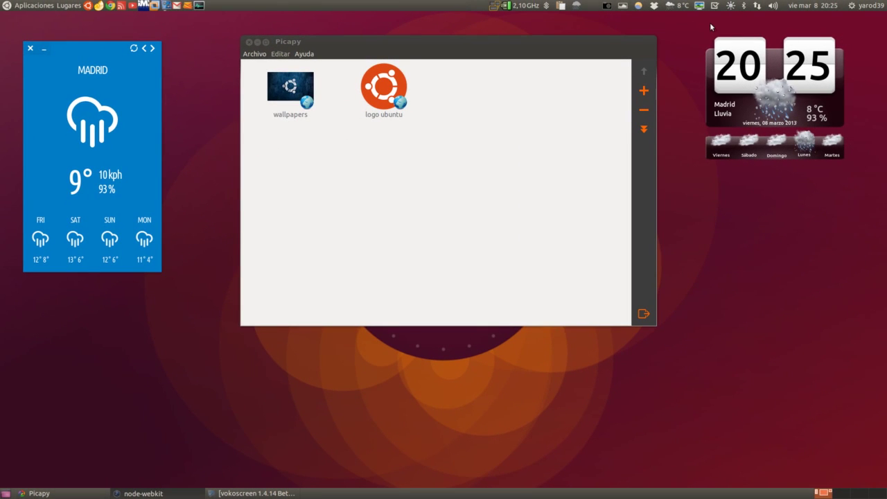
View the My-Weather-Indicator forecast (Pronóstico) and forecast map (Mapa de previsión), closing each window after viewing
click(670, 6)
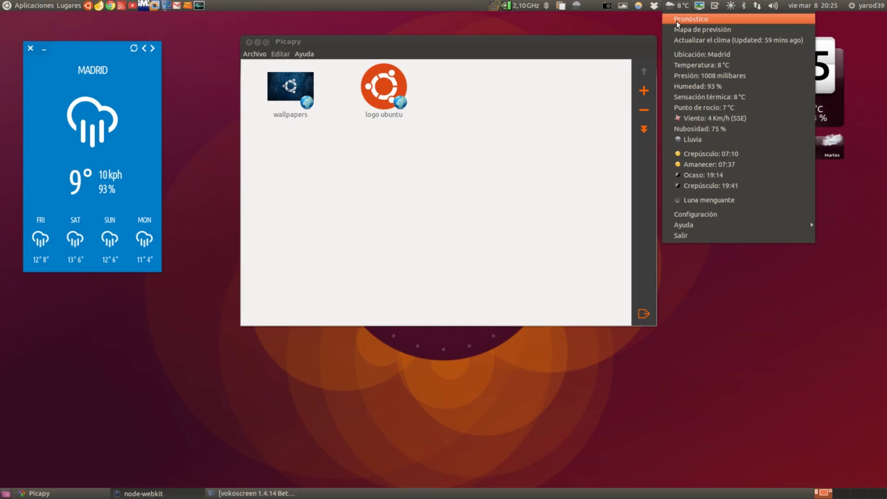
click(678, 21)
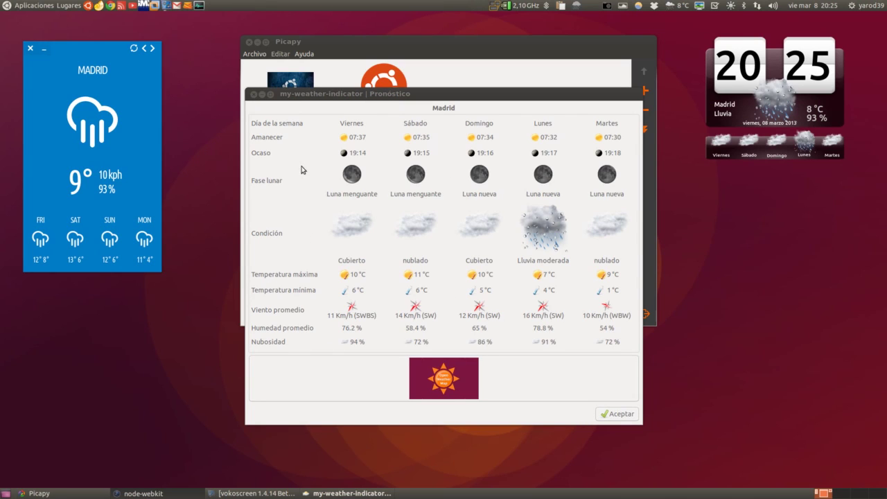
click(253, 94)
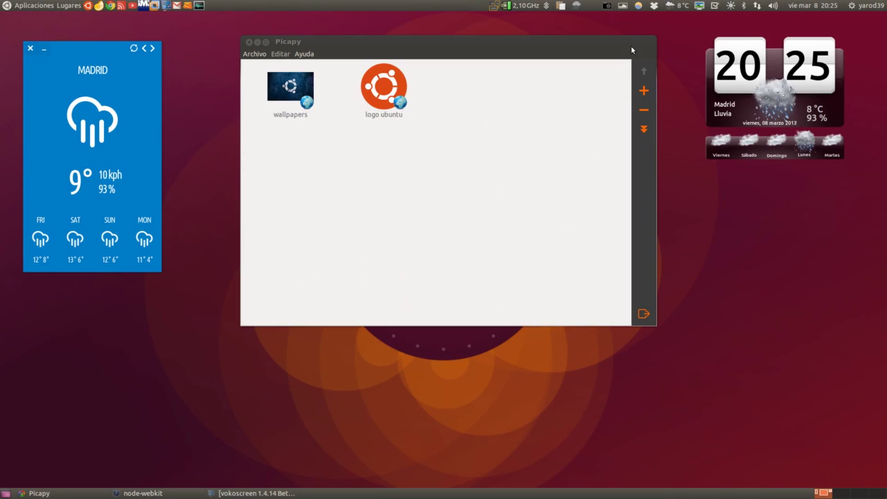
click(670, 7)
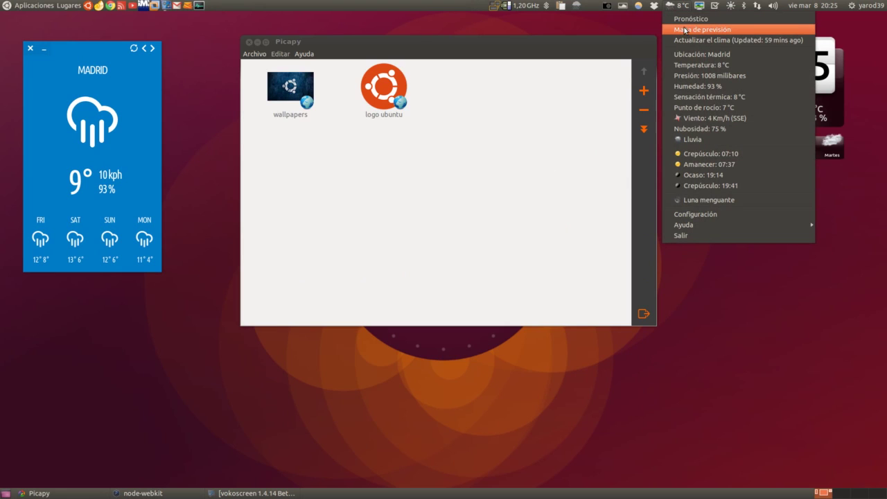
click(685, 31)
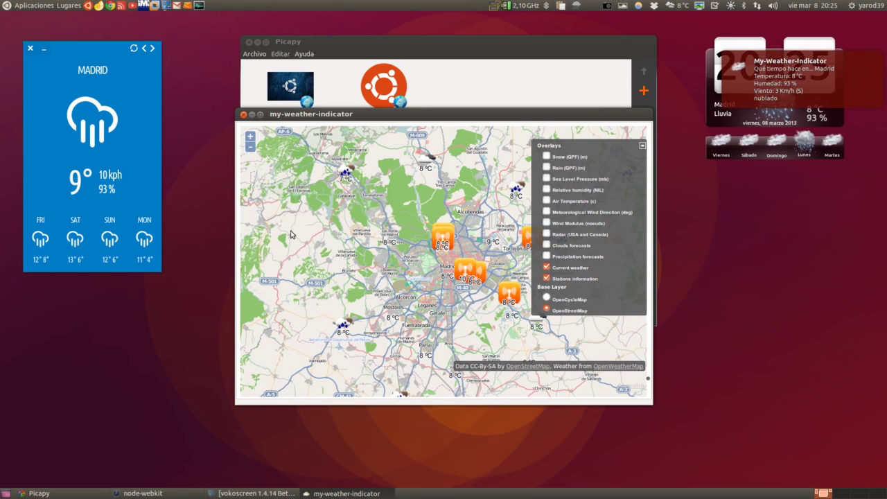
click(244, 115)
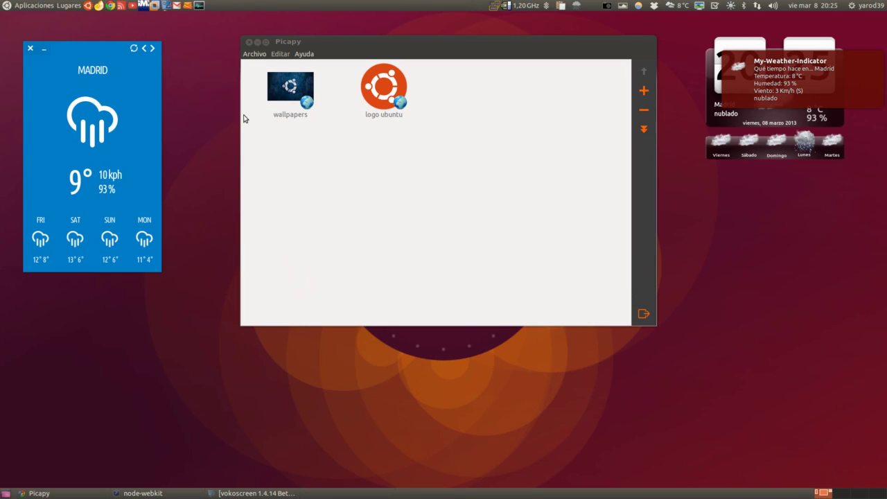
Look over the weather indicator's remaining options, including Configuración and the entries under Ayuda, and dismiss them
click(672, 6)
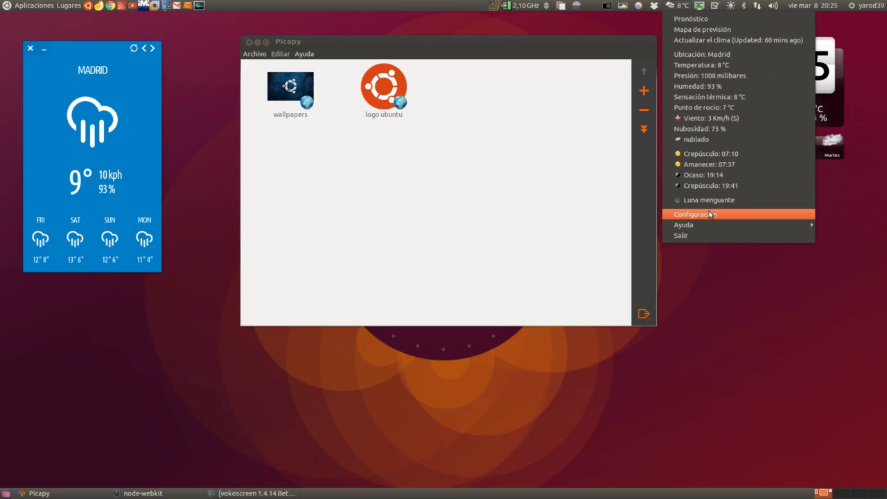
mouse_move(708, 226)
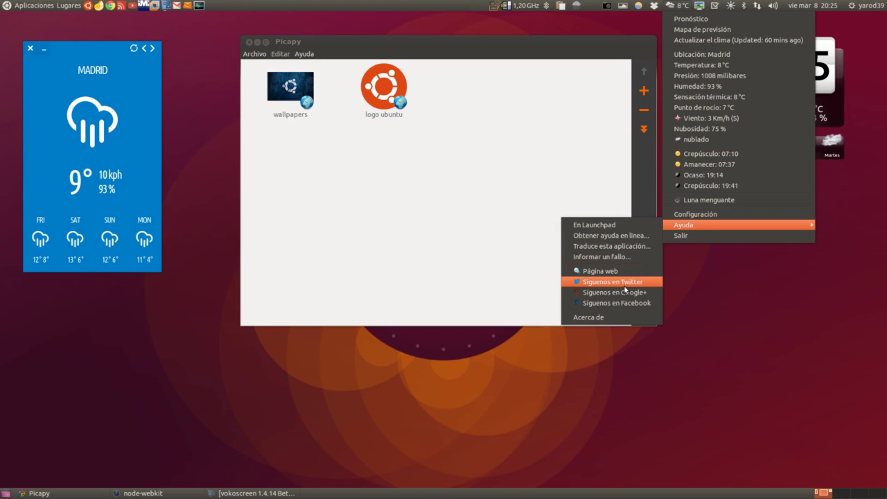
click(805, 279)
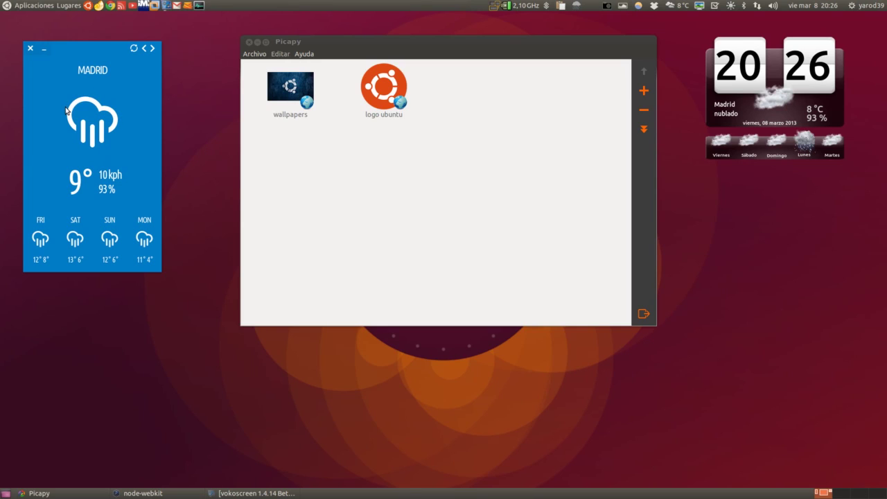
Close the blue Madrid weather widget and shift the desktop clock and weather widget slightly to the right
click(31, 49)
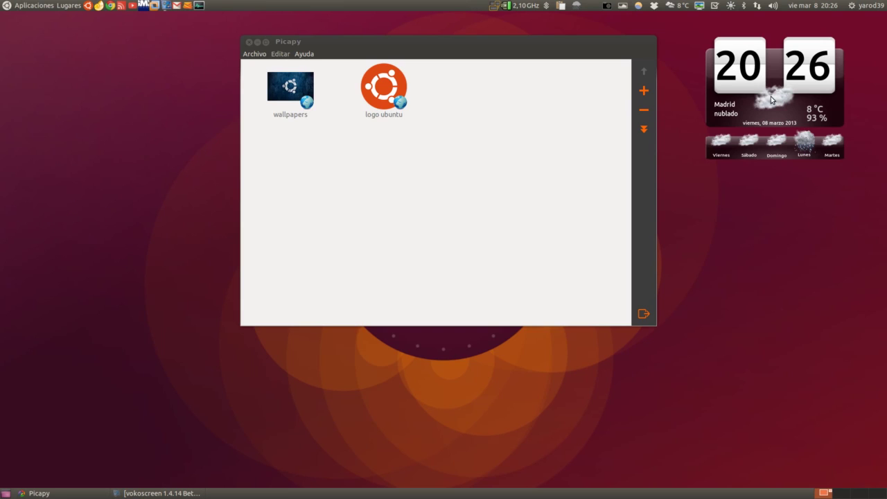
mouse_move(775, 102)
mouse_down()
mouse_move(416, 242)
mouse_move(104, 77)
mouse_move(436, 190)
mouse_move(735, 83)
mouse_move(771, 101)
mouse_up()
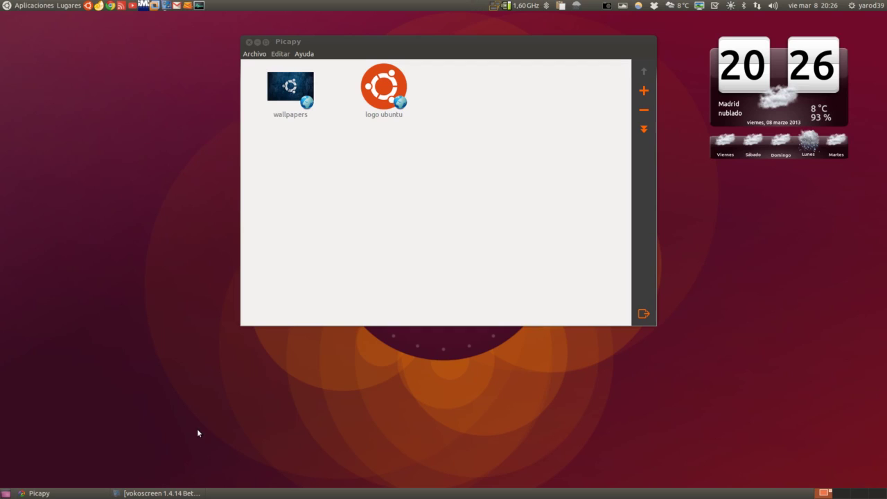
Open the wallpapers album in Picapy and look through its images down to the end and back to the start
click(395, 41)
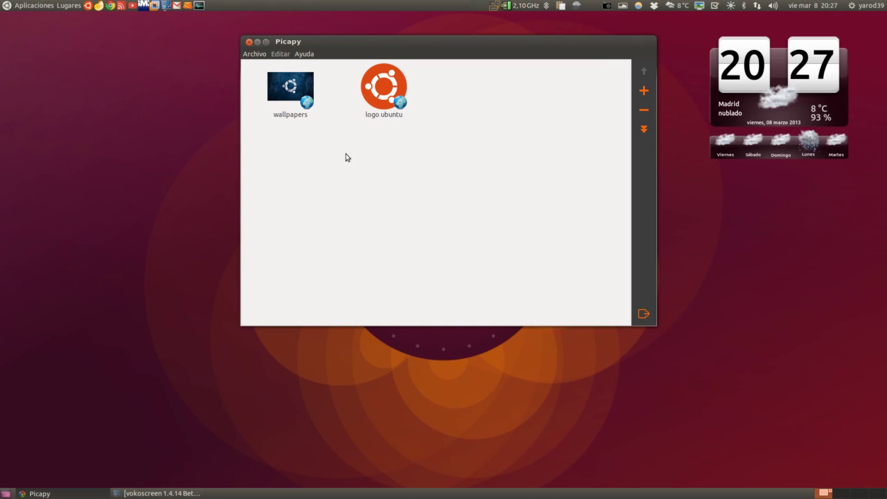
click(285, 91)
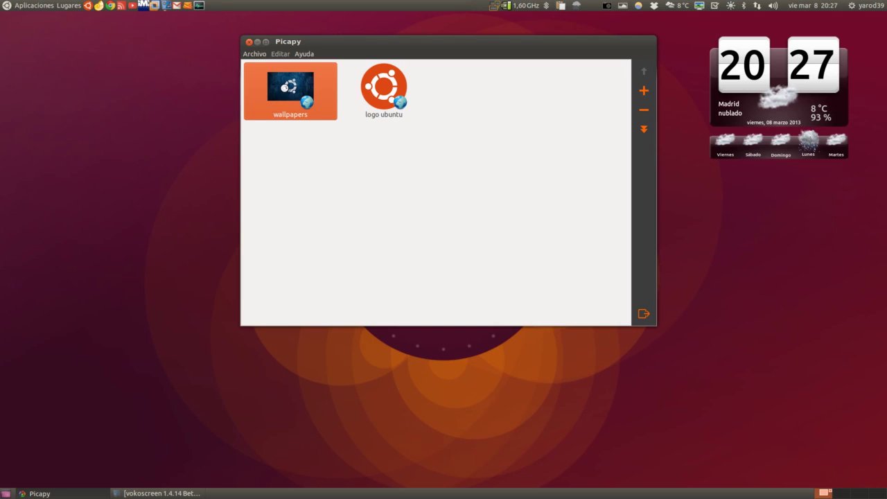
double_click(285, 88)
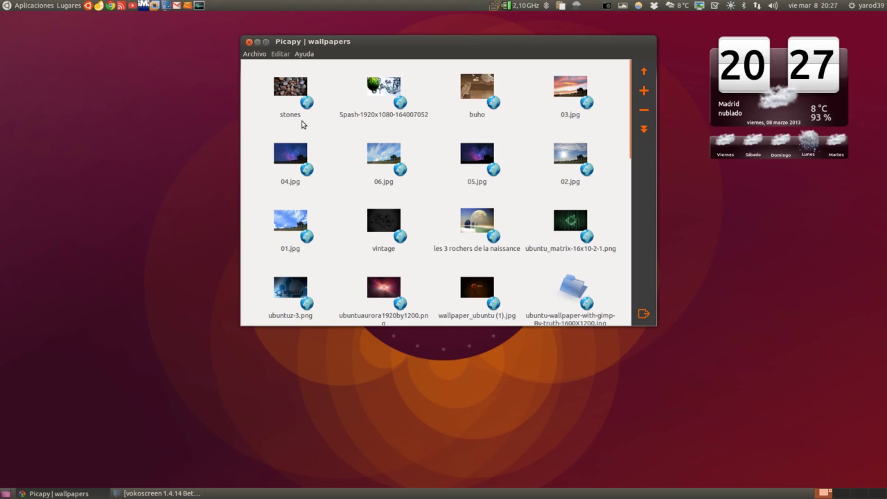
scroll(301, 125, down, 5)
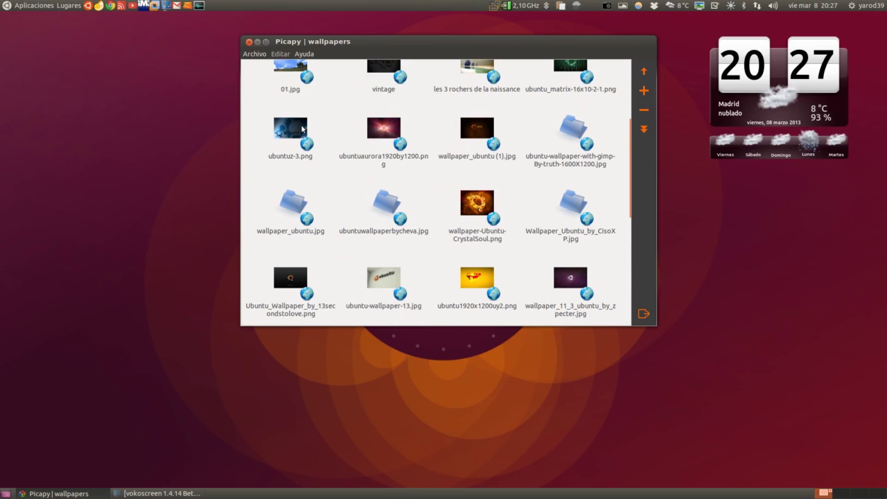
scroll(302, 128, down, 3)
scroll(301, 127, down, 3)
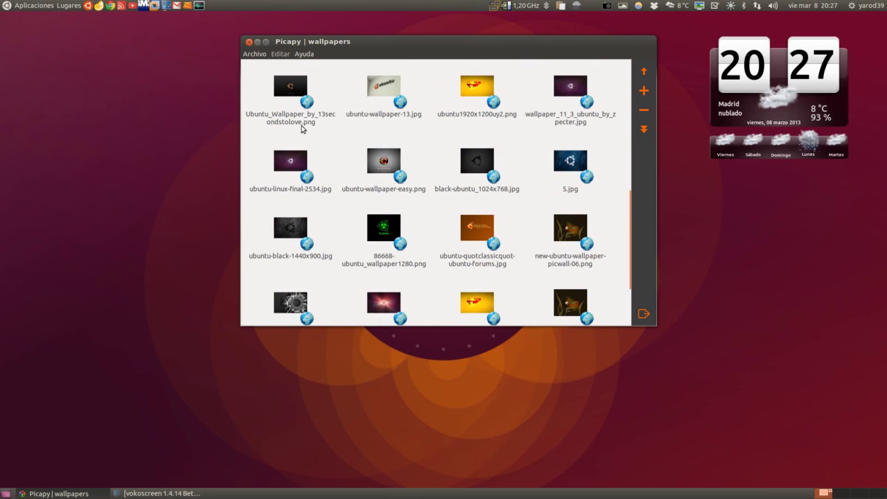
scroll(302, 127, down, 3)
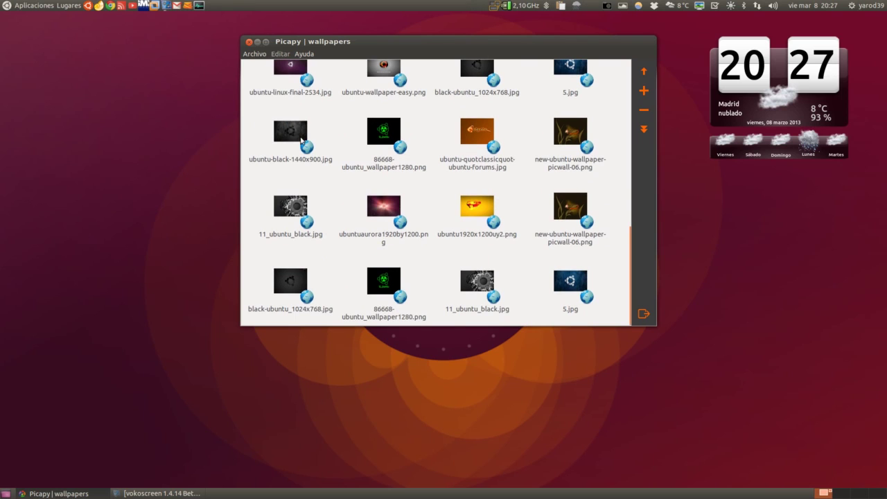
scroll(313, 196, up, 3)
scroll(313, 196, up, 9)
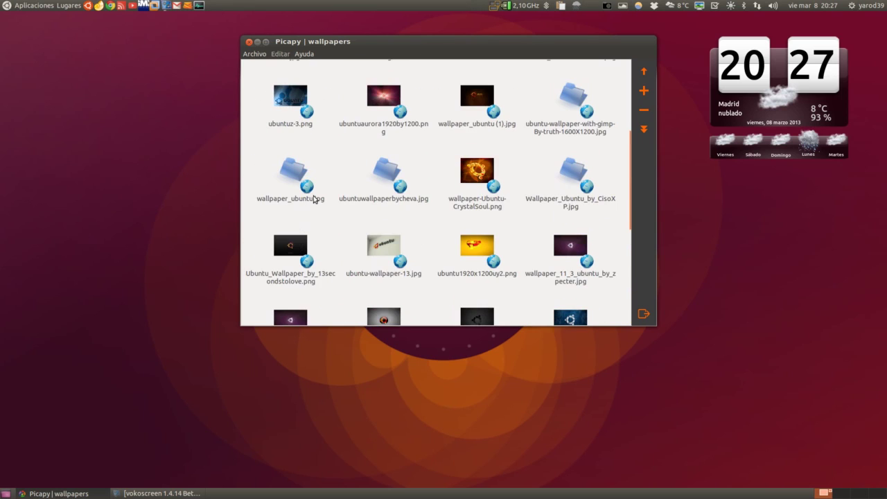
scroll(313, 195, up, 2)
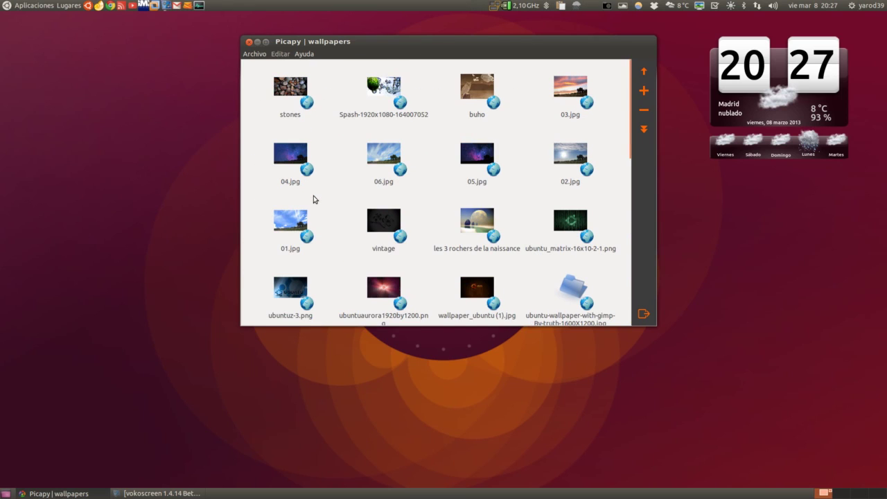
Preview the stones image in a maximized window, close the preview and check the album's download tool (Descargar)
click(289, 86)
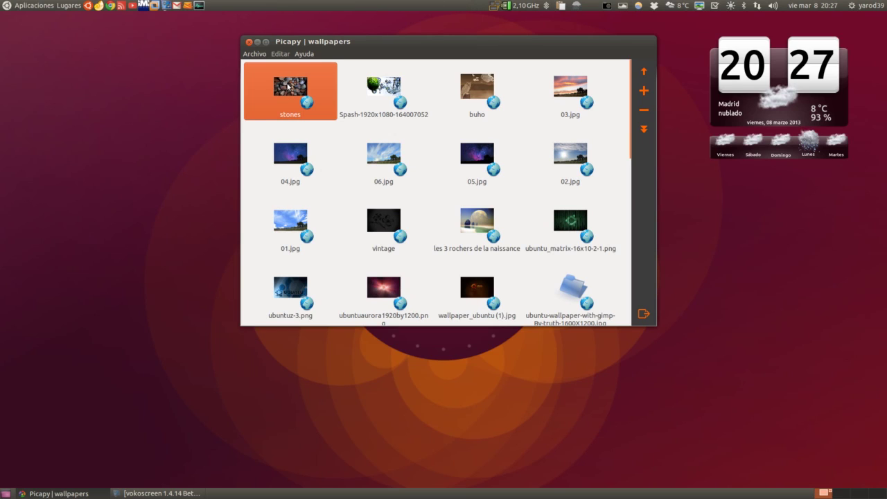
double_click(289, 86)
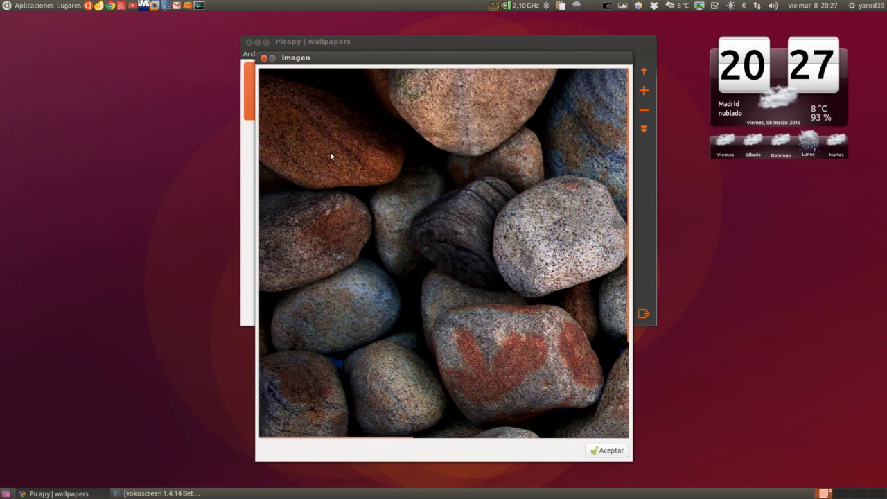
click(273, 58)
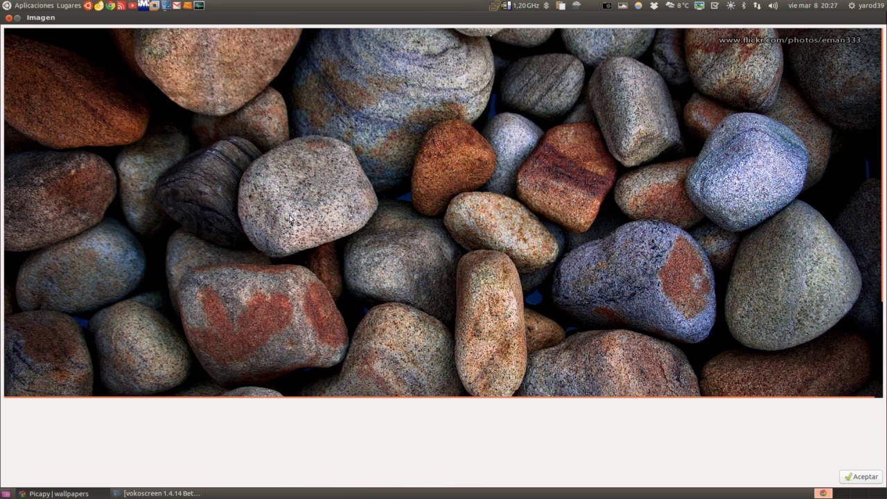
click(9, 18)
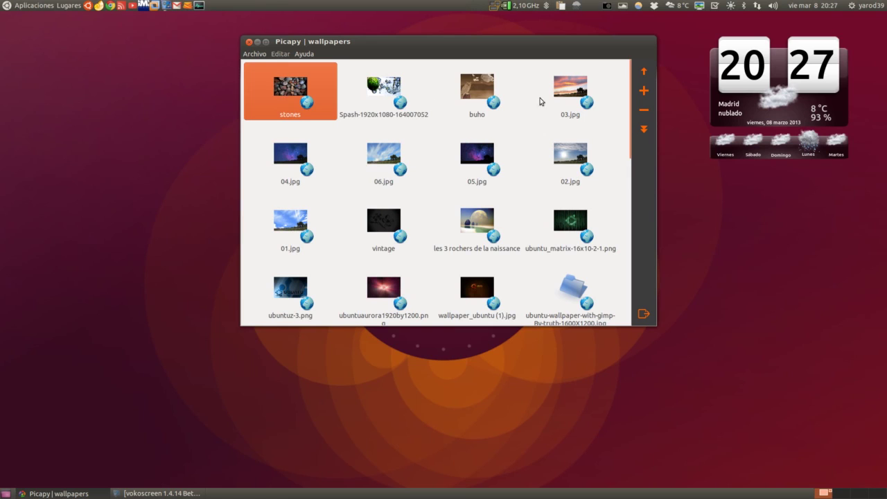
click(644, 129)
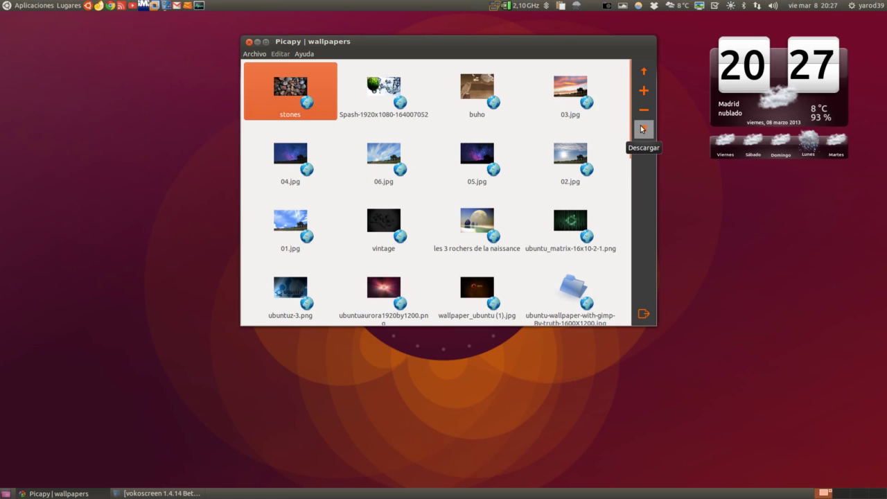
click(379, 89)
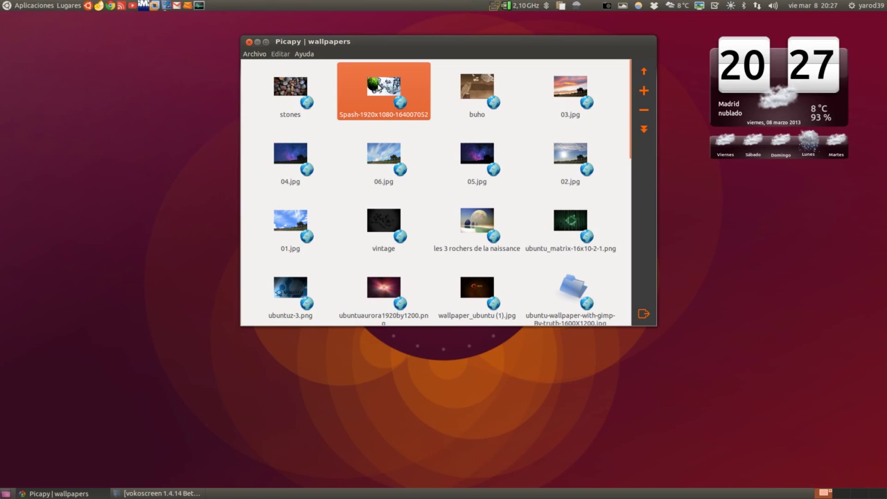
double_click(379, 88)
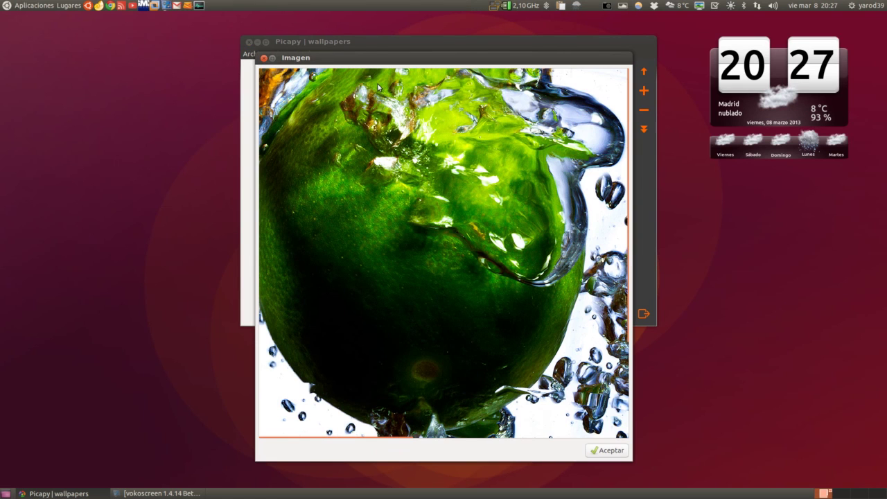
click(273, 58)
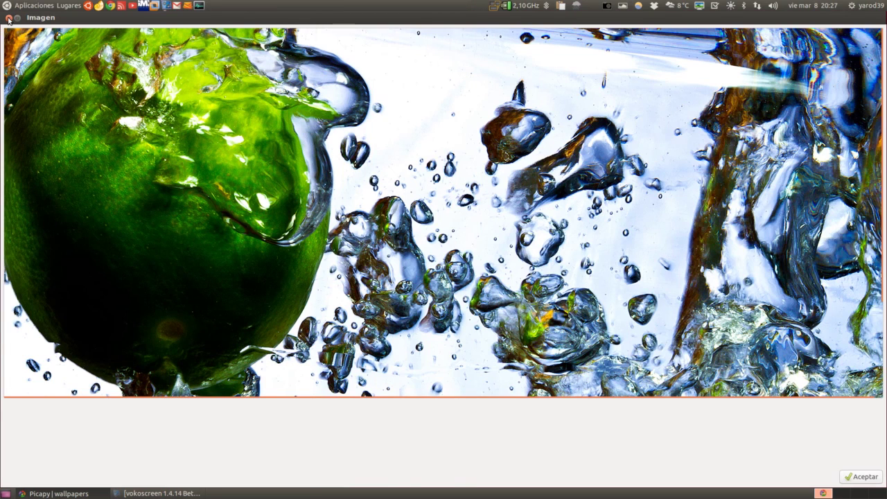
click(9, 18)
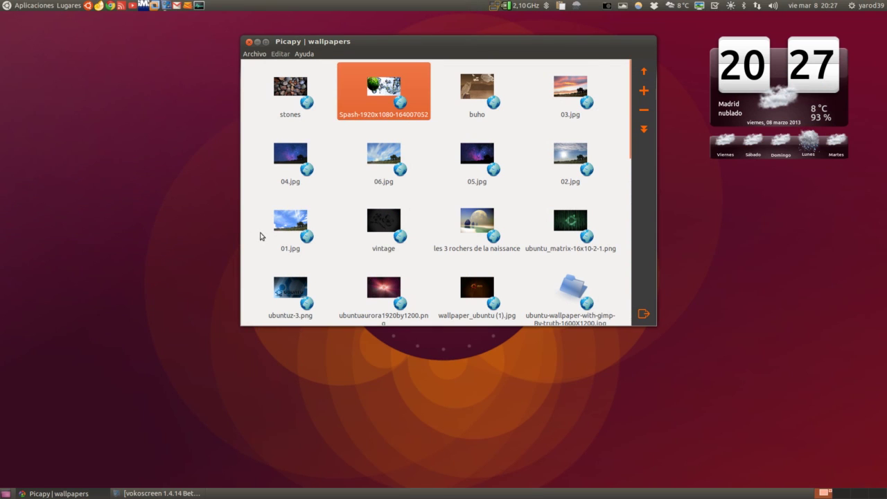
Look through the rest of the wallpapers album, return to the album list and open the logo ubuntu album
scroll(301, 229, down, 3)
scroll(301, 229, down, 10)
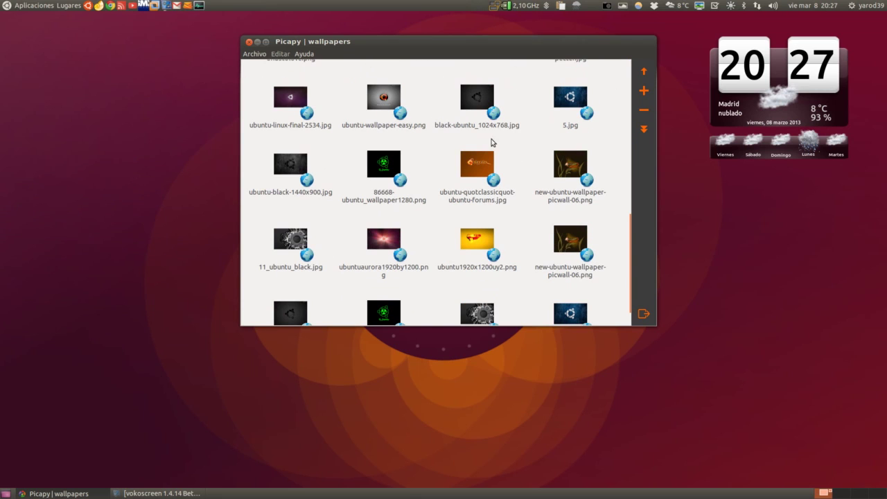
click(644, 71)
double_click(378, 100)
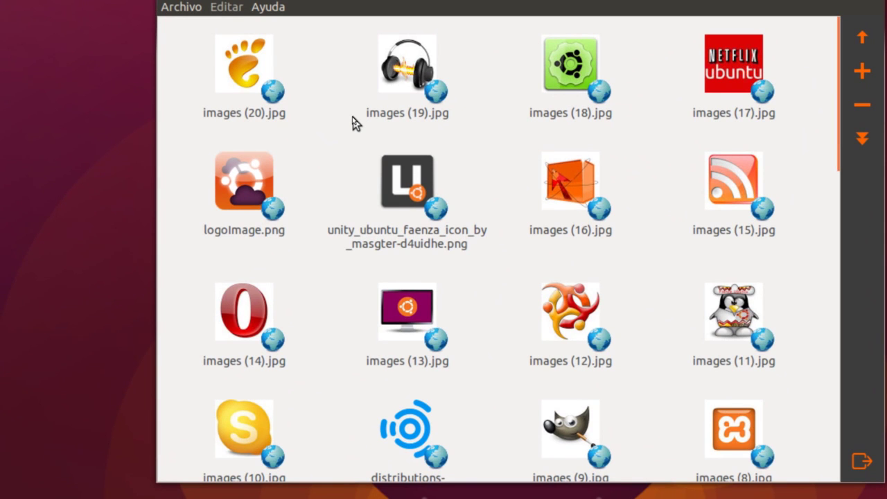
Look through the logo ubuntu album's images down to the end and back to the start
scroll(353, 122, down, 3)
scroll(355, 120, down, 2)
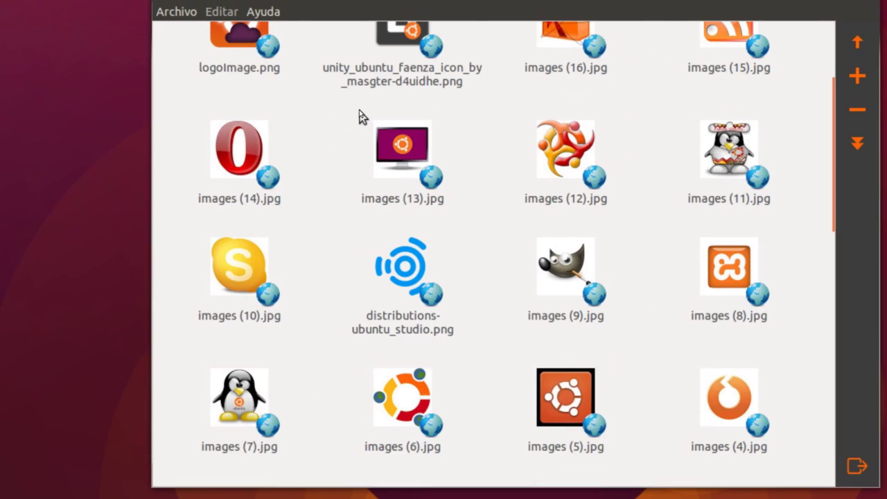
scroll(416, 94, down, 5)
scroll(389, 106, down, 3)
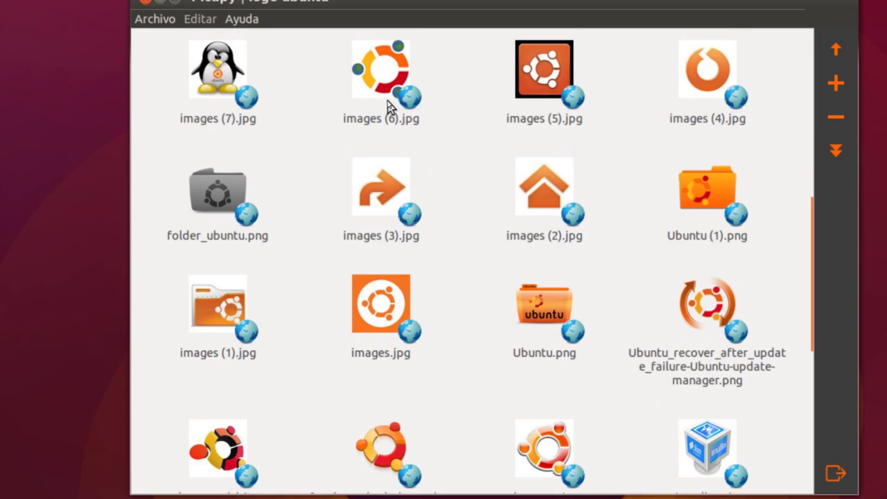
scroll(389, 107, down, 3)
scroll(389, 106, down, 2)
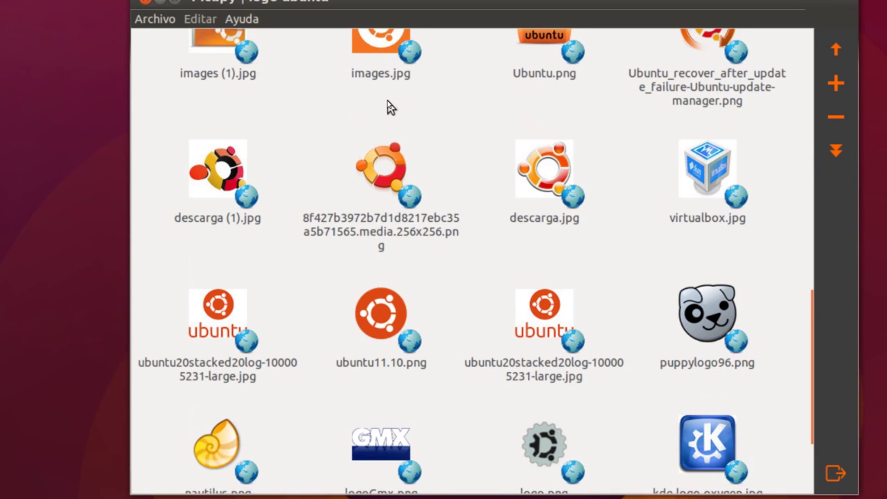
scroll(389, 106, down, 2)
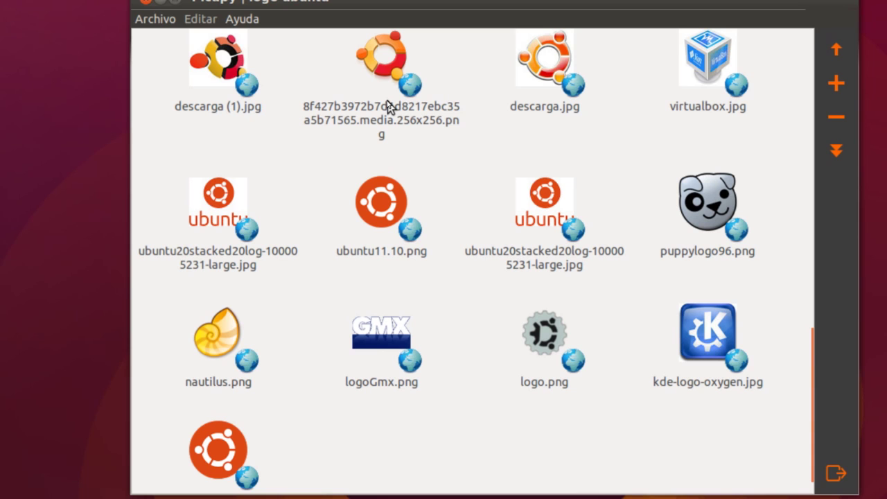
scroll(389, 107, down, 1)
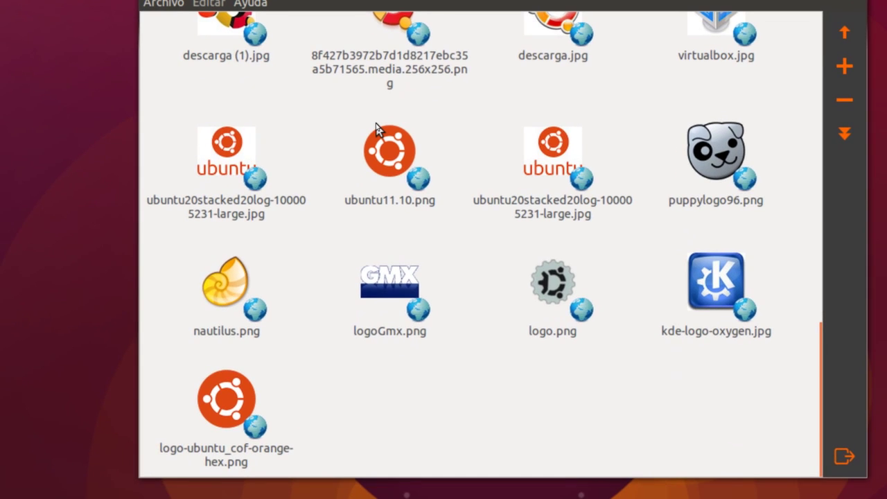
scroll(377, 129, up, 15)
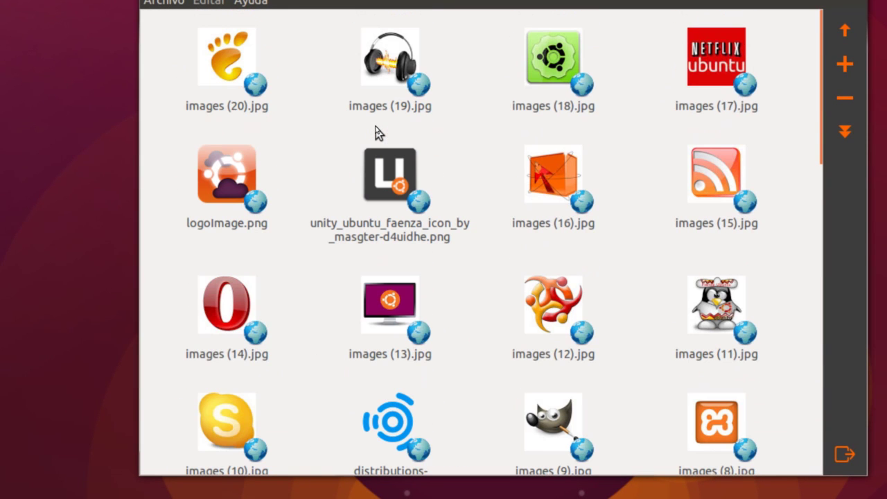
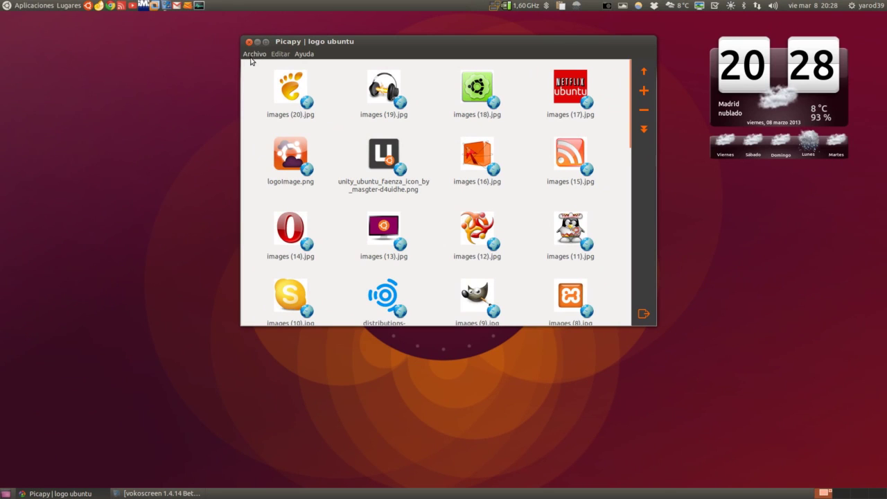
Review the Picapy preferences for Iniciar sesión, Enlace de imagen and Optimización, and cancel the dialog
click(254, 54)
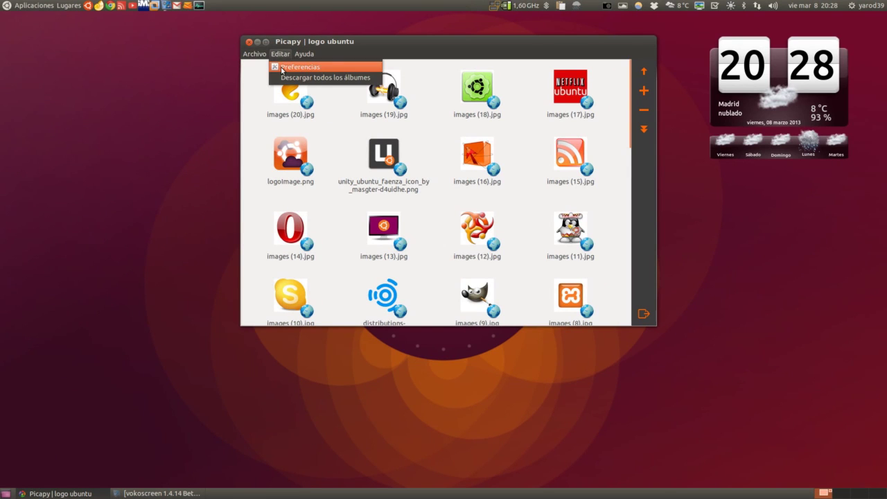
click(281, 69)
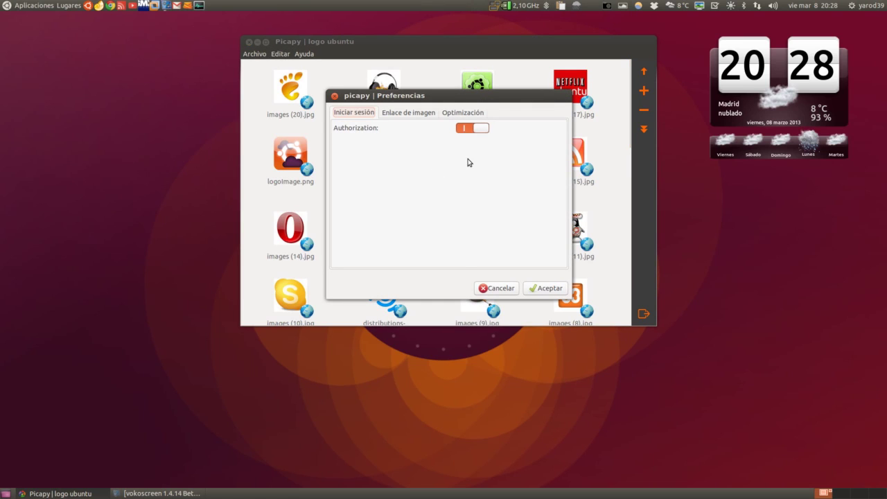
click(407, 114)
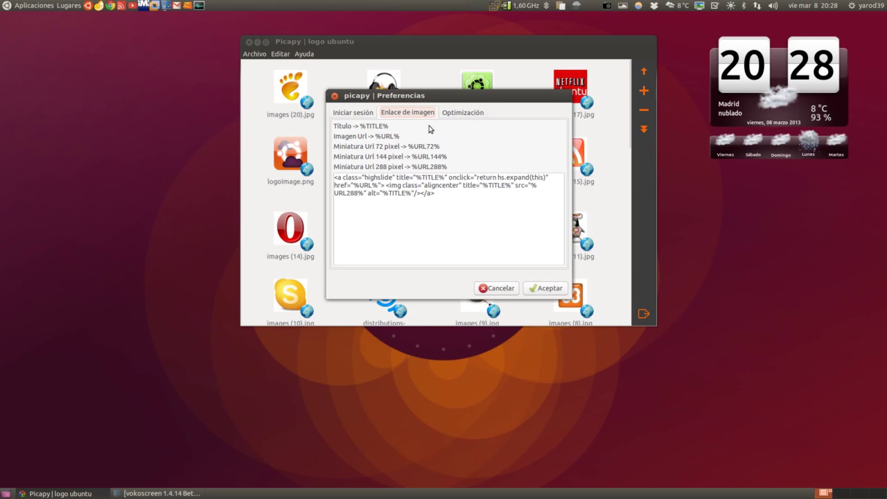
click(459, 114)
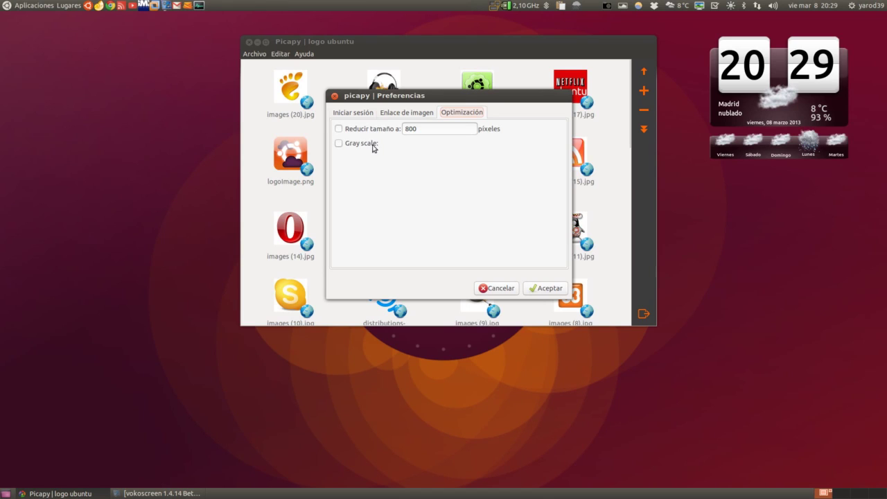
click(499, 288)
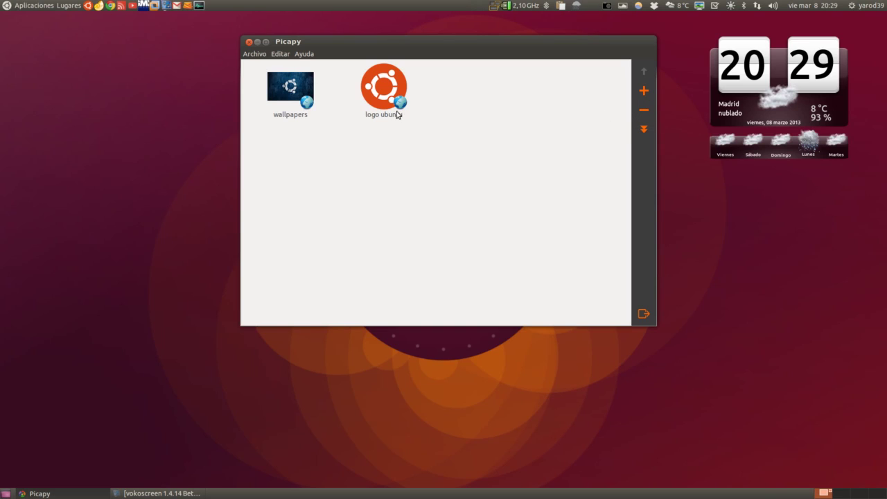
Check Picapy's help options and open its about information (Acerca de)
click(309, 55)
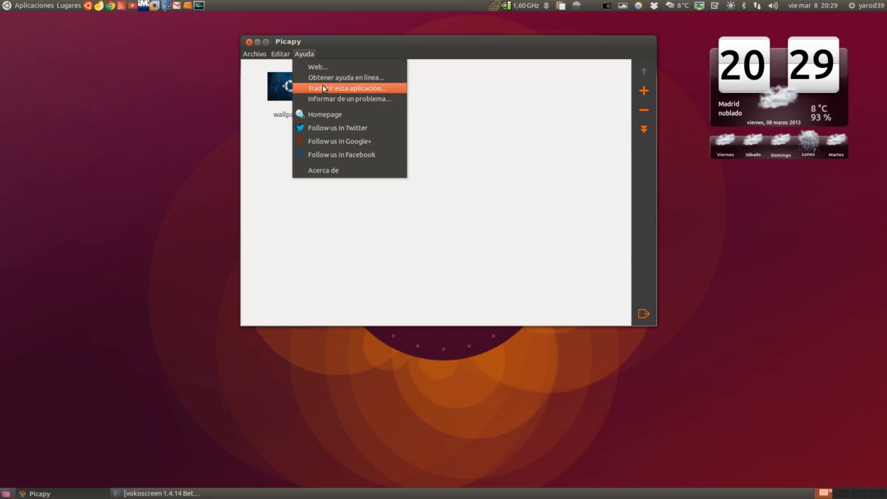
click(341, 170)
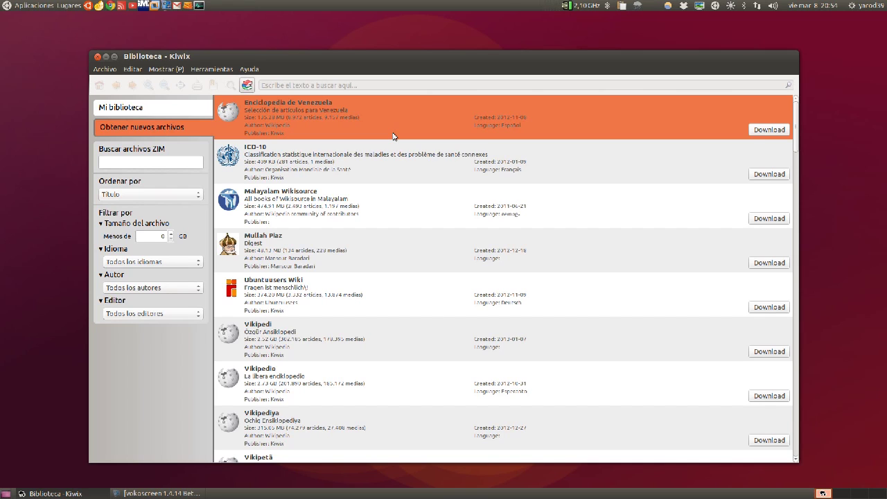
In Kiwix, look through the catalogue of new downloadable archives and return to its start
scroll(394, 136, down, 3)
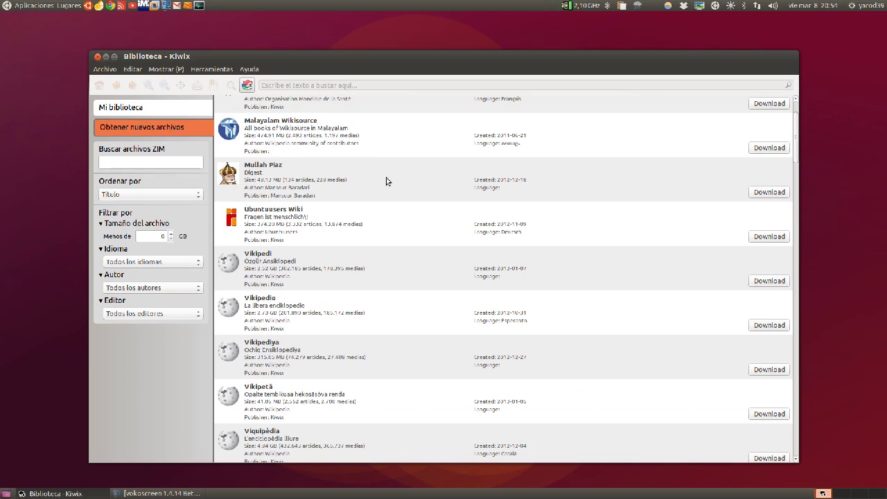
scroll(388, 181, down, 3)
scroll(387, 181, down, 9)
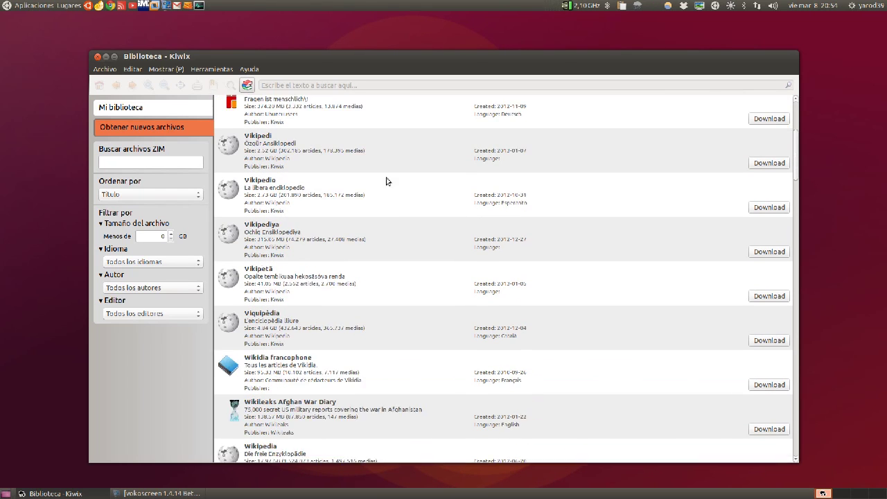
scroll(387, 178, up, 15)
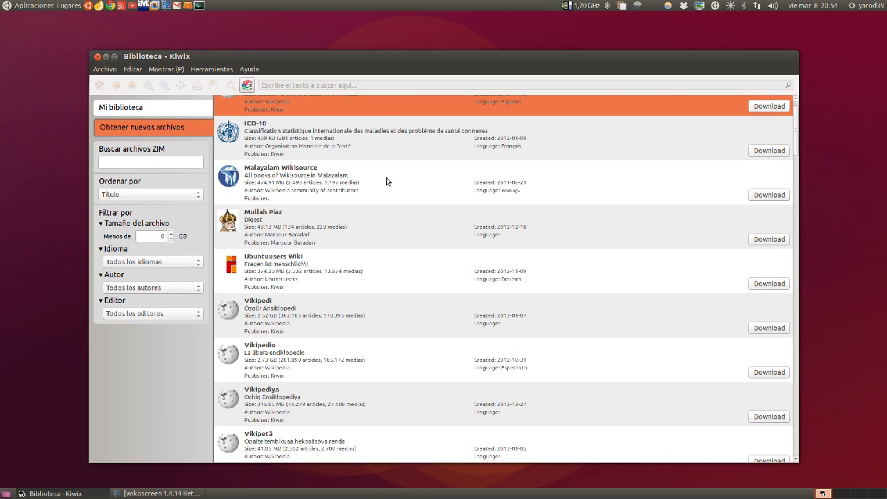
scroll(387, 182, up, 1)
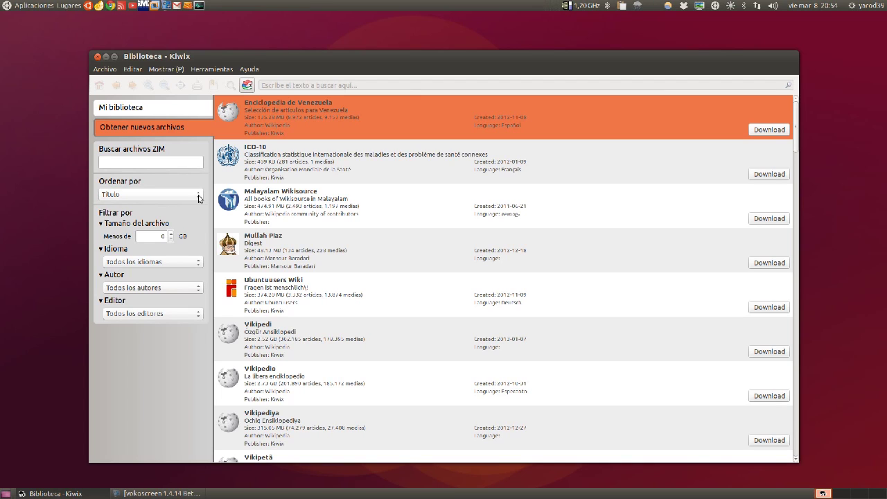
Filter the Kiwix catalogue by the language Español and start downloading the Wikipedia archive "La enciclopedia libre"
click(199, 262)
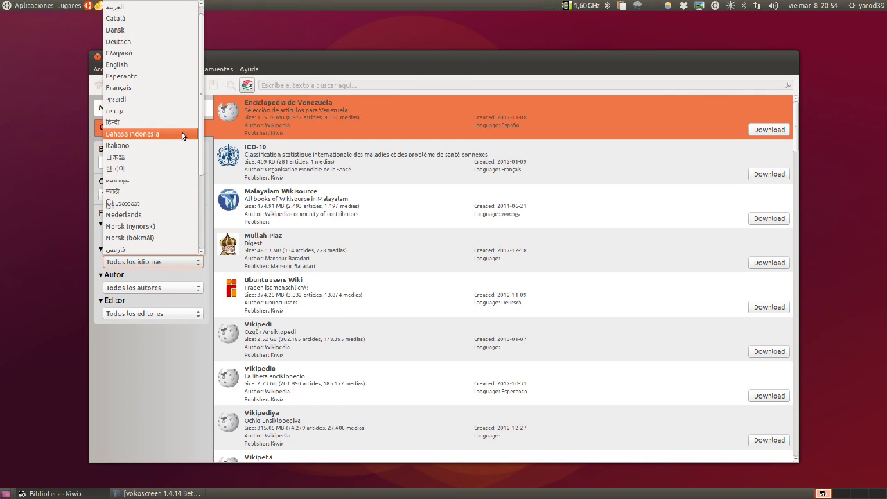
scroll(182, 136, down, 3)
scroll(181, 136, up, 3)
scroll(182, 136, down, 4)
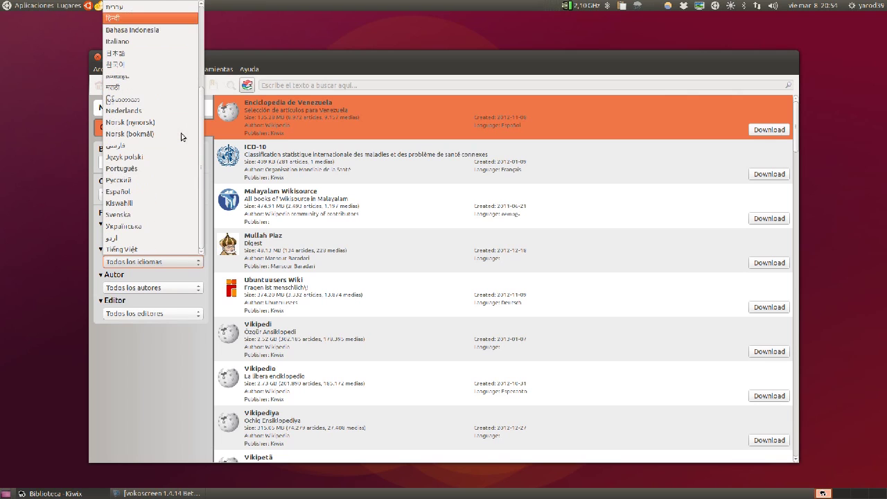
click(170, 194)
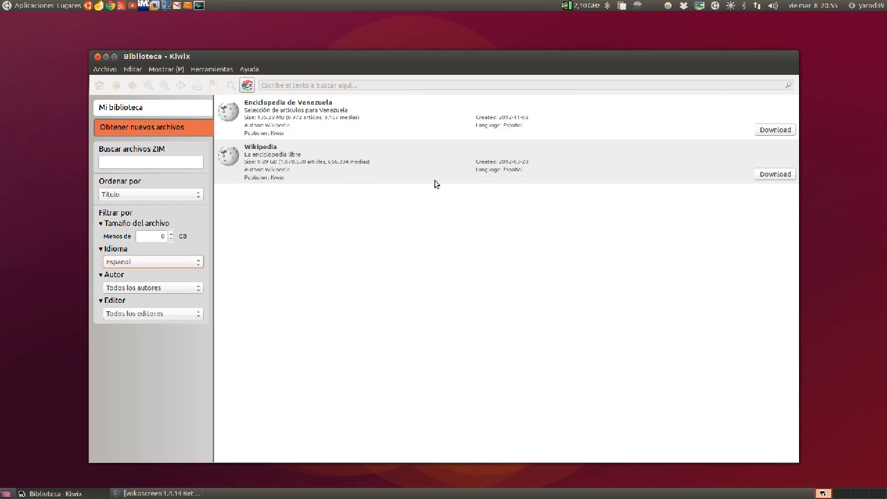
click(781, 177)
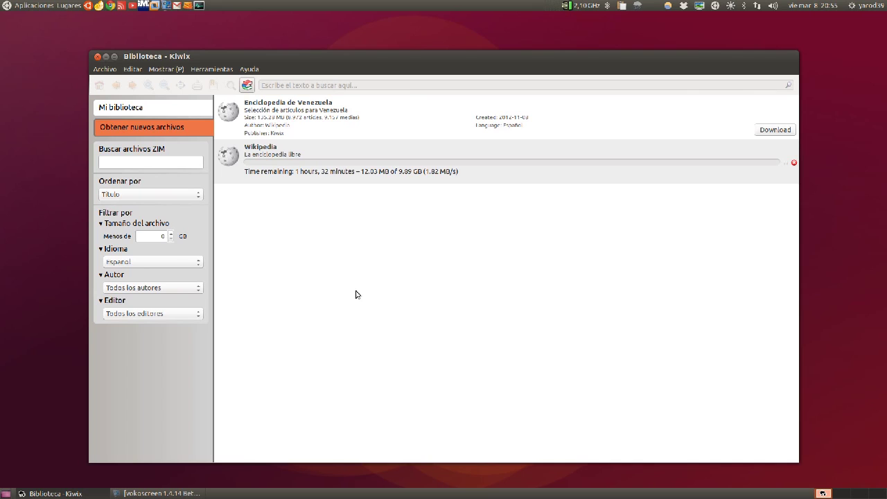
Look over the file and edit commands, then check the Kiwix preferences and save them
click(106, 70)
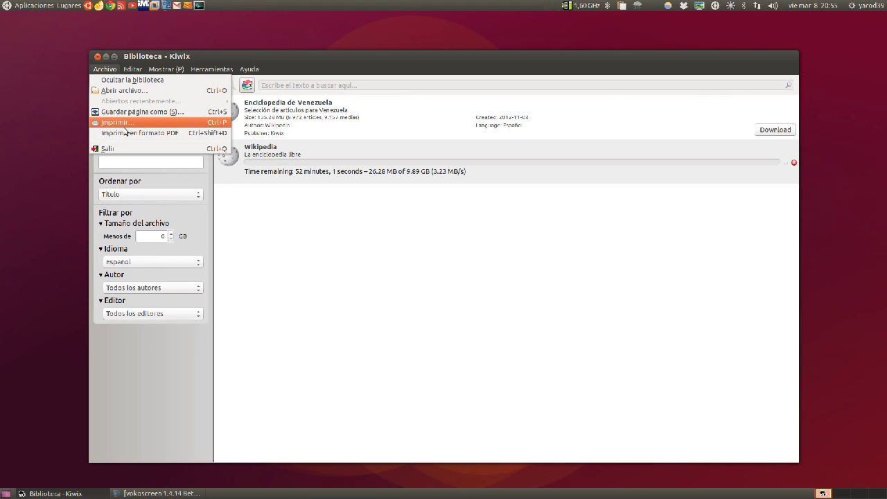
mouse_move(137, 72)
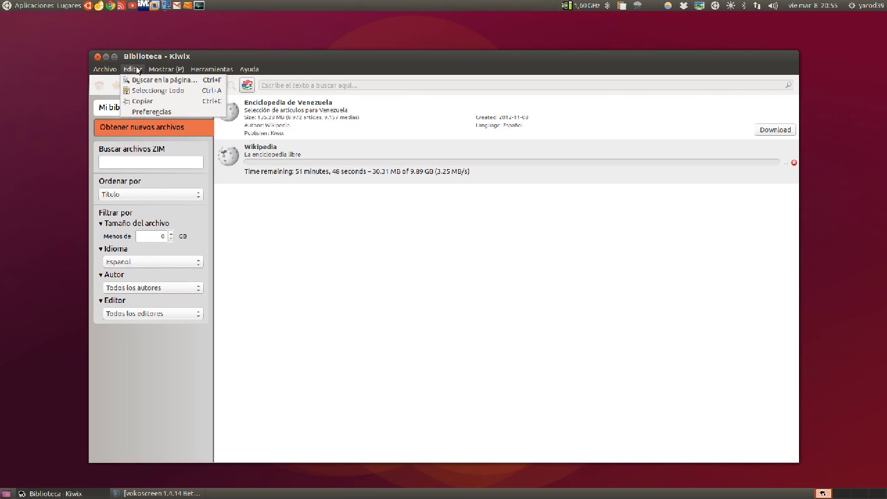
click(139, 111)
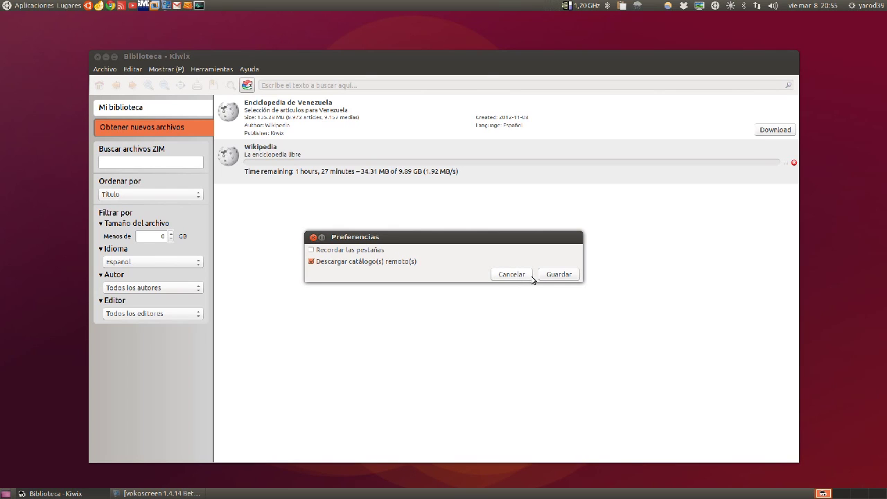
click(559, 275)
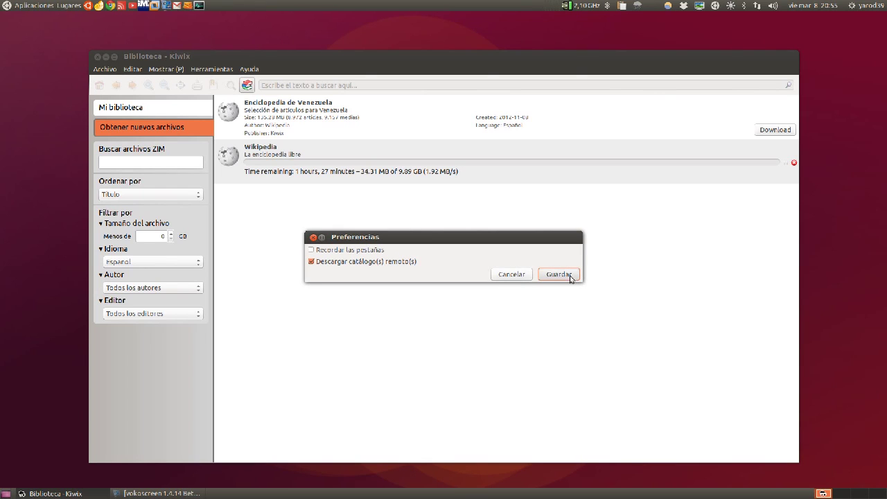
Examine Kiwix's display, skin, tools and help options, and open the Acerca de Kiwix information
click(166, 69)
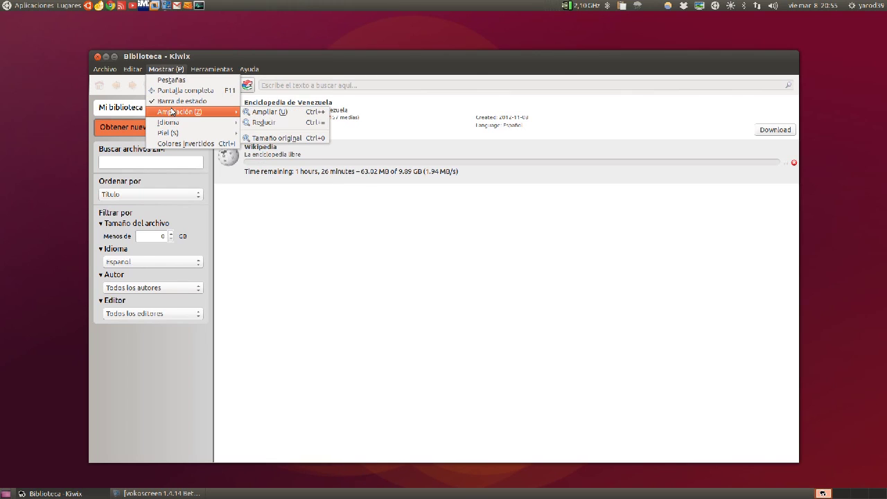
mouse_move(174, 134)
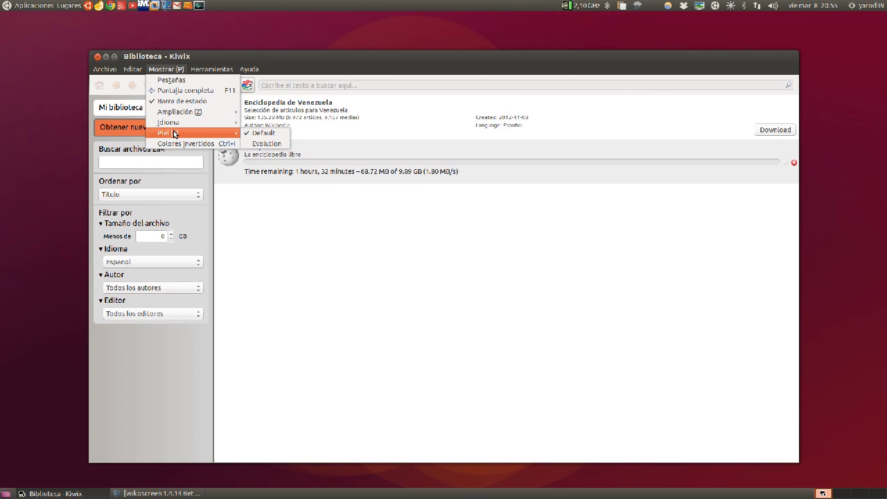
mouse_move(204, 70)
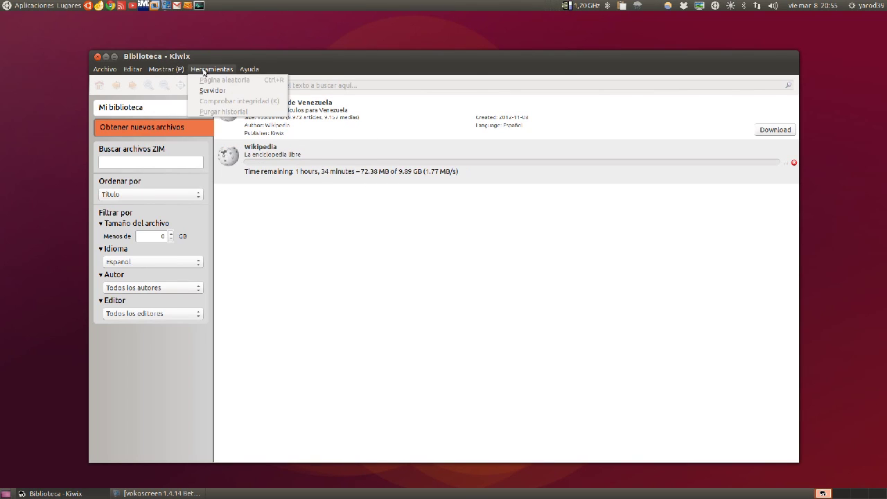
mouse_move(250, 71)
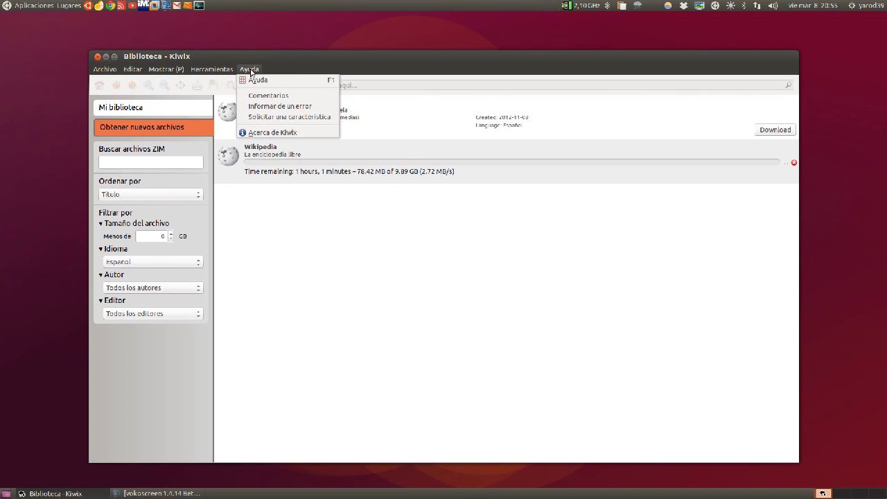
click(250, 71)
click(211, 69)
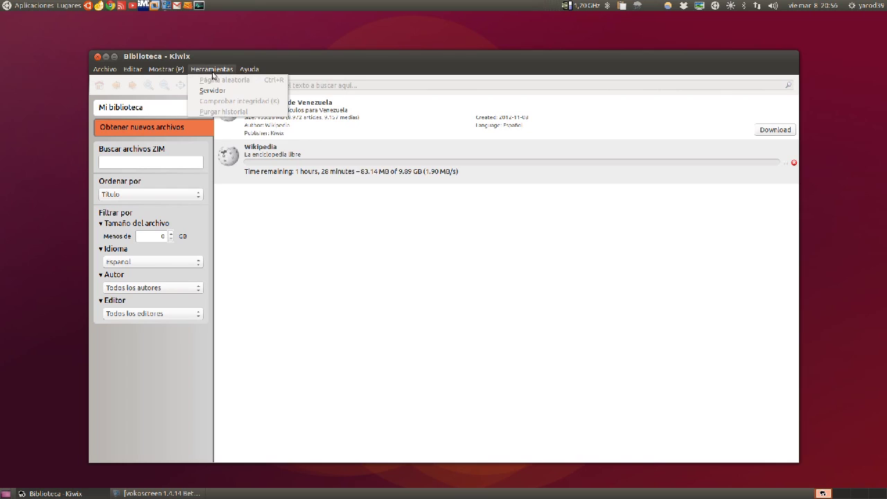
mouse_move(249, 70)
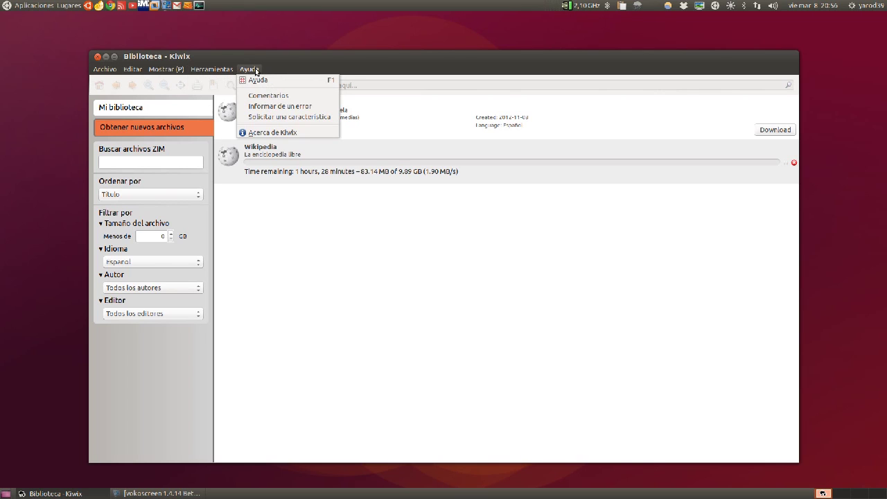
click(265, 133)
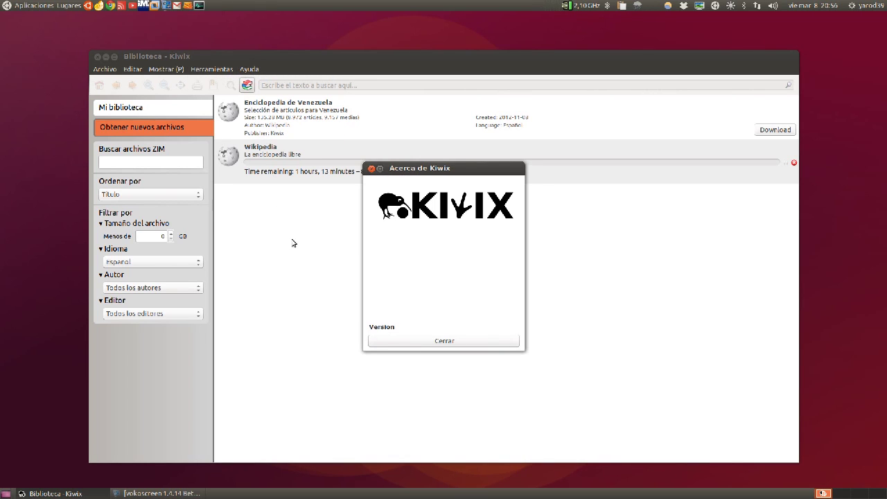
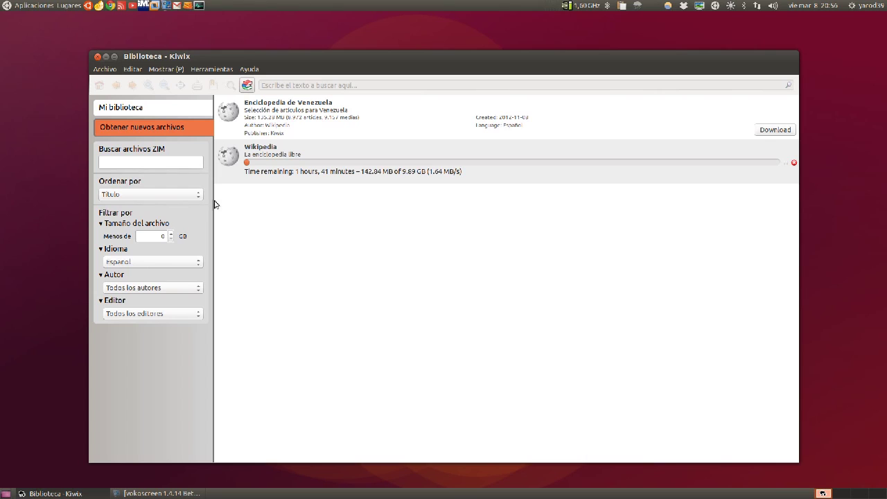
Check Mi biblioteca, leave the library view and read the Kiwix help from Guía para principiantes through to its closing links
click(158, 113)
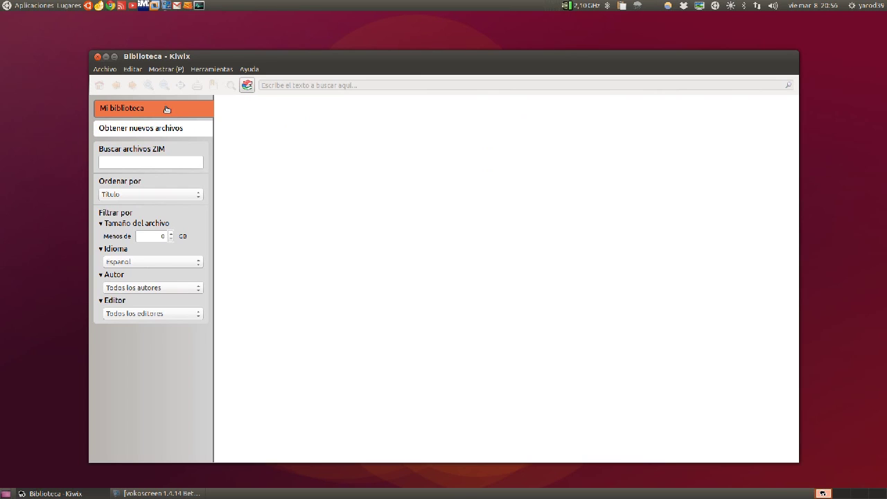
click(247, 86)
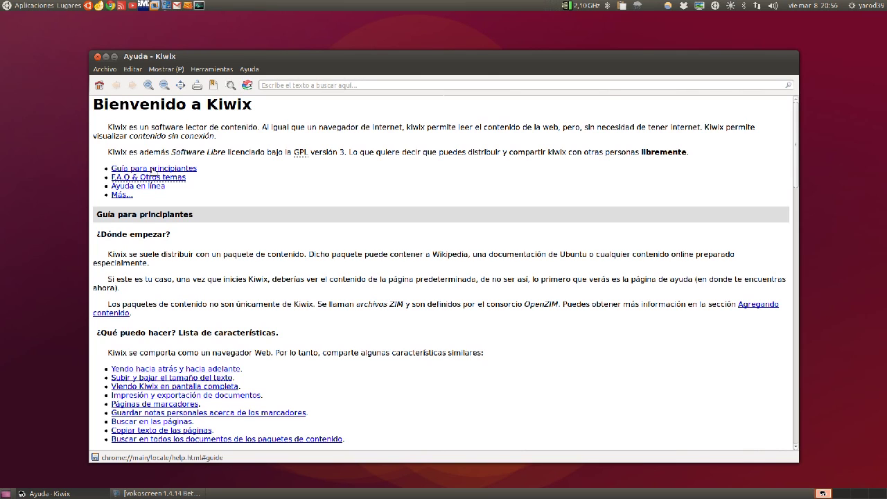
click(151, 169)
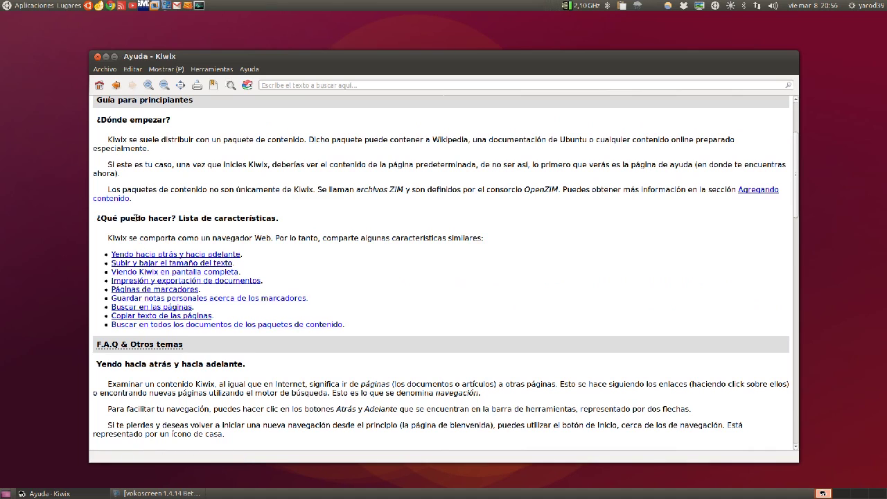
click(111, 199)
scroll(155, 274, down, 3)
scroll(155, 274, down, 5)
scroll(156, 274, down, 3)
scroll(155, 270, down, 2)
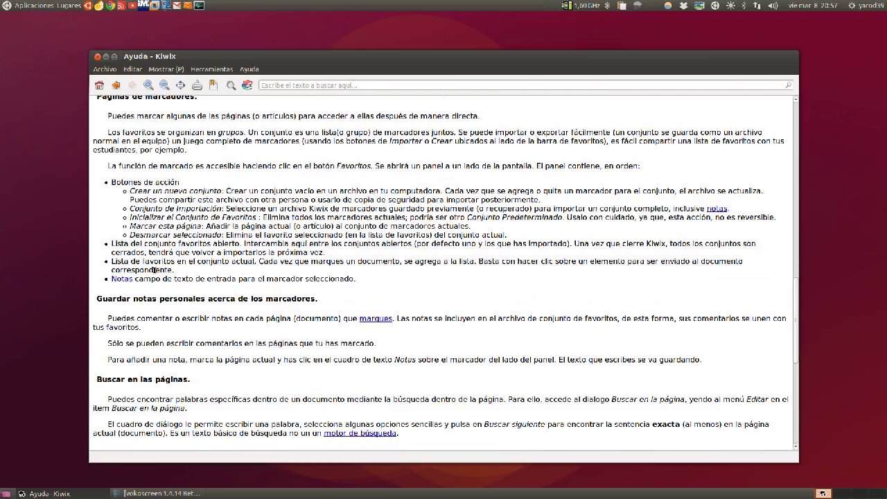
scroll(154, 270, down, 3)
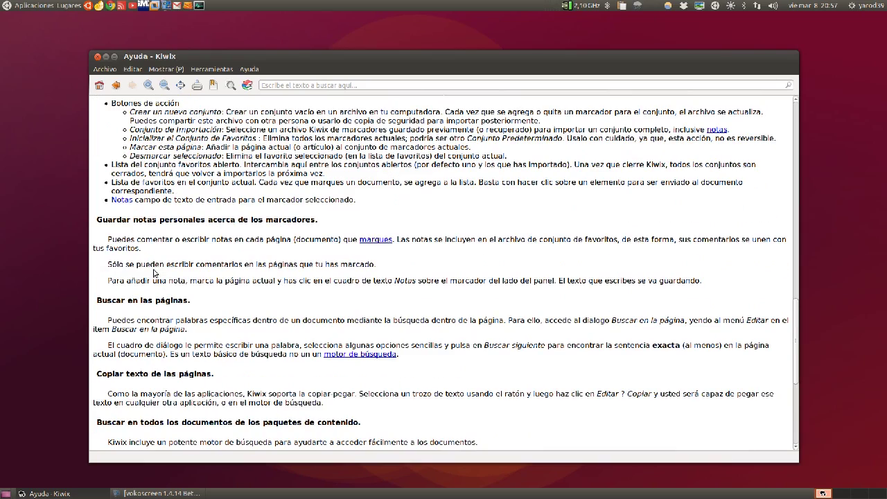
scroll(153, 274, down, 6)
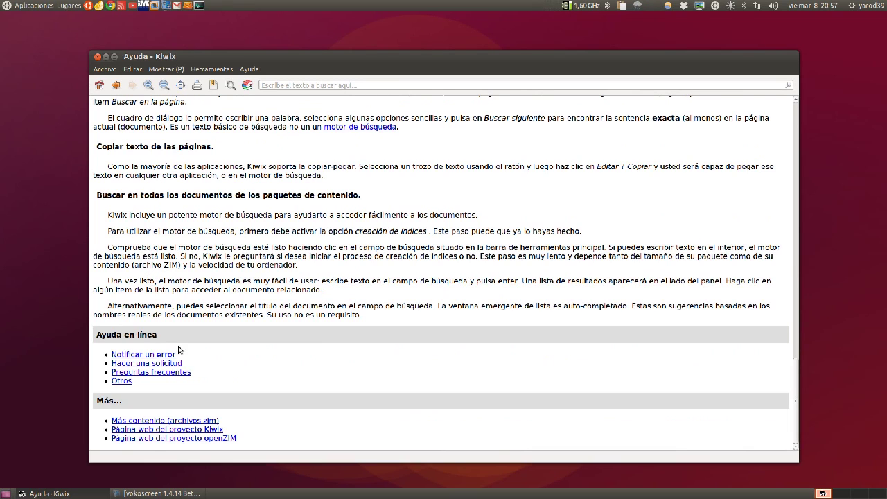
Try to open the Preguntas frecuentes link of the online help, and return to the welcome page
click(176, 376)
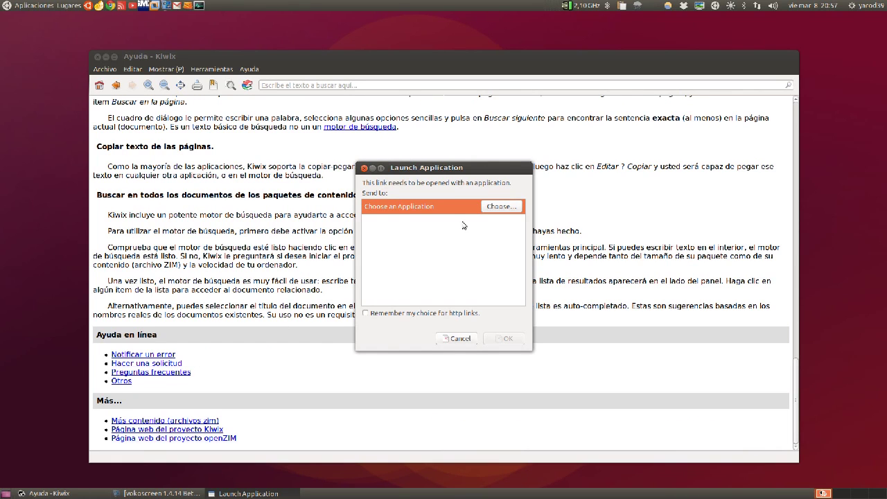
click(459, 338)
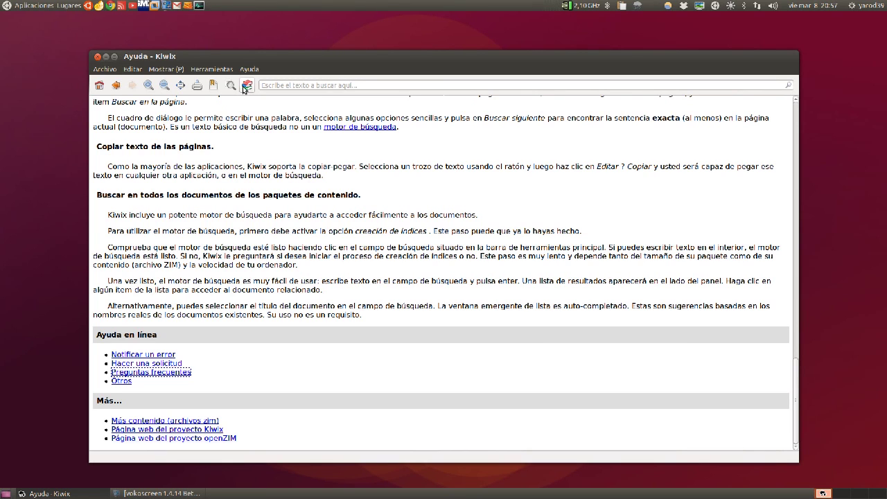
click(101, 86)
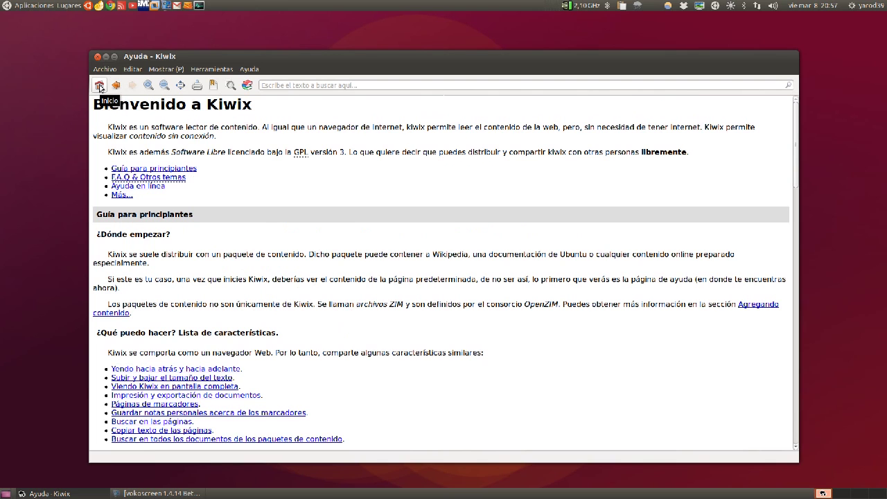
Look over the edit and file commands, and inspect the dialog for opening a ZIM file without choosing one
click(132, 69)
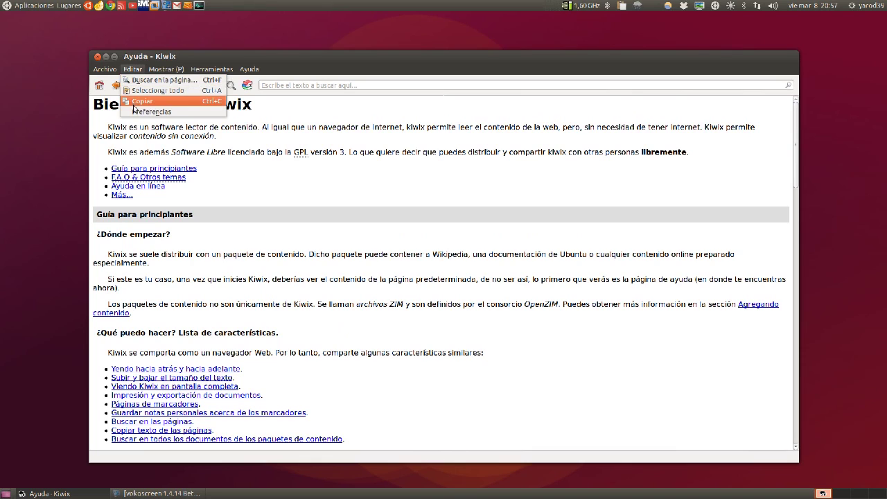
mouse_move(101, 72)
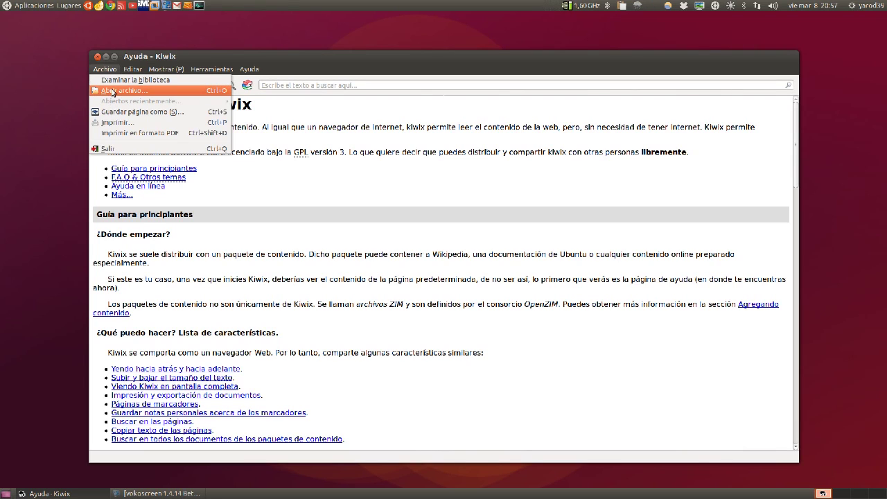
click(113, 91)
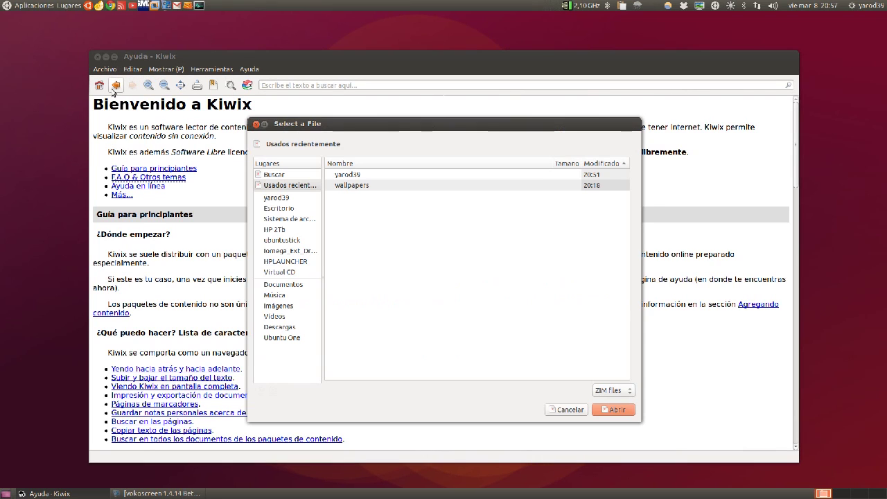
click(256, 124)
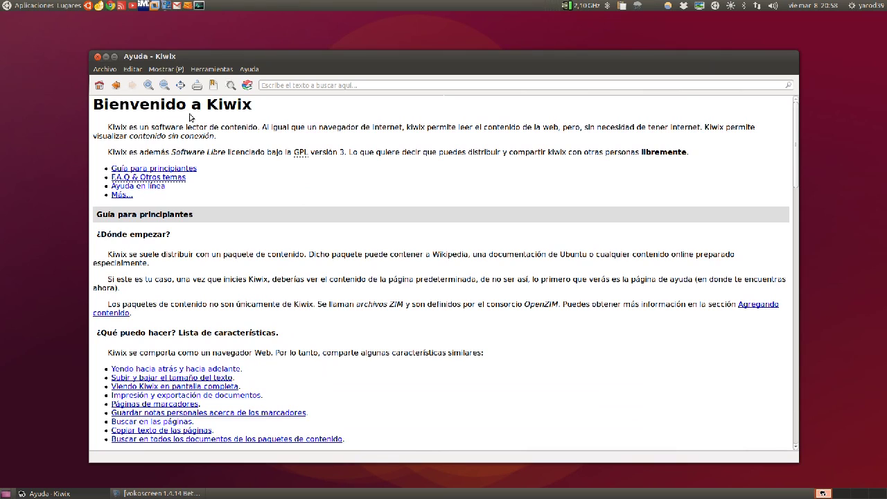
Try to switch the Kiwix skin to Evolution, declining the application restart
click(136, 71)
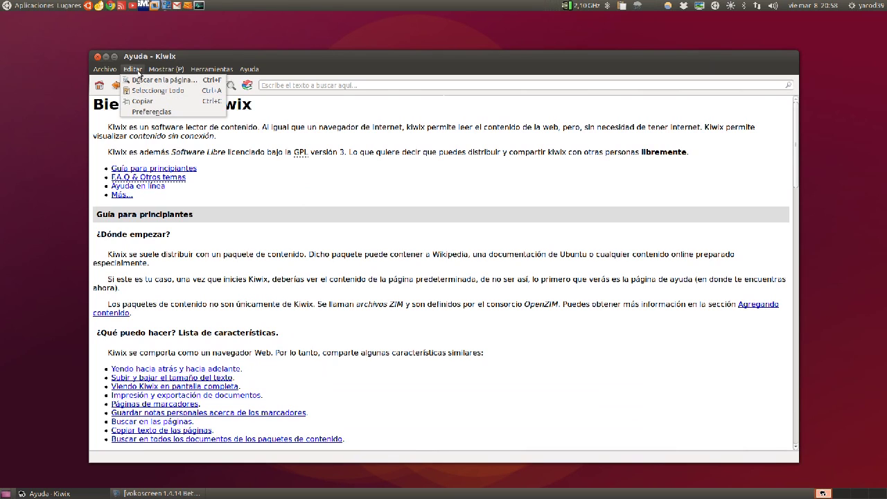
mouse_move(167, 72)
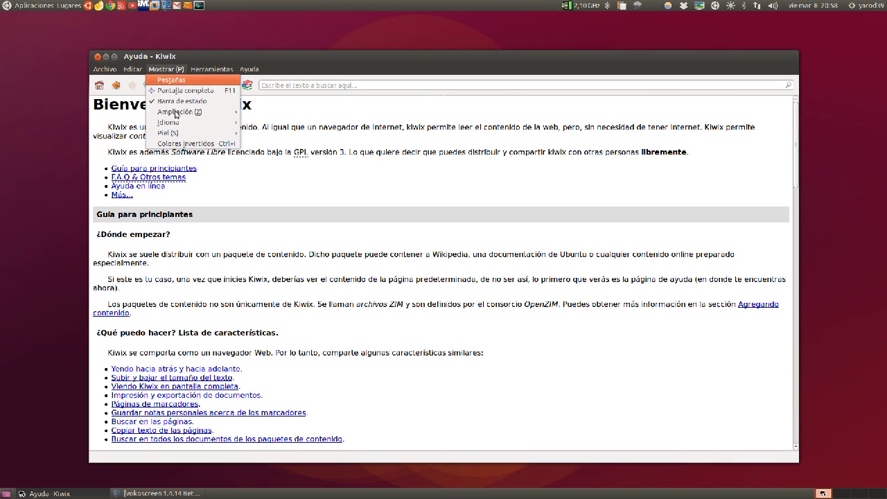
mouse_move(183, 135)
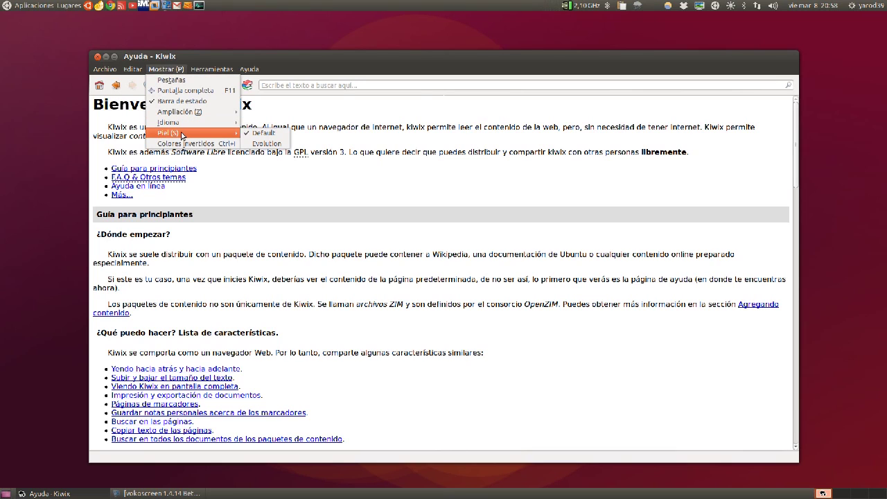
click(256, 146)
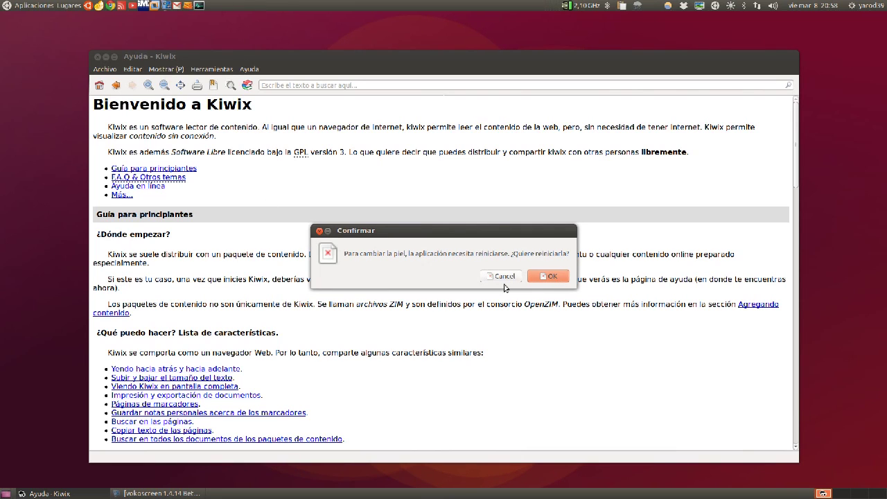
click(504, 278)
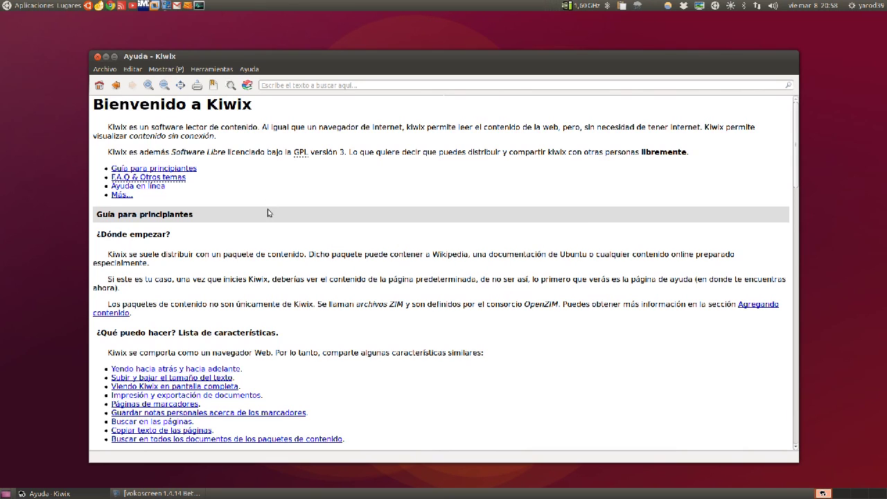
Go back through the visited help pages and reopen the library's catalogue of new archives to check the Wikipedia download
click(116, 84)
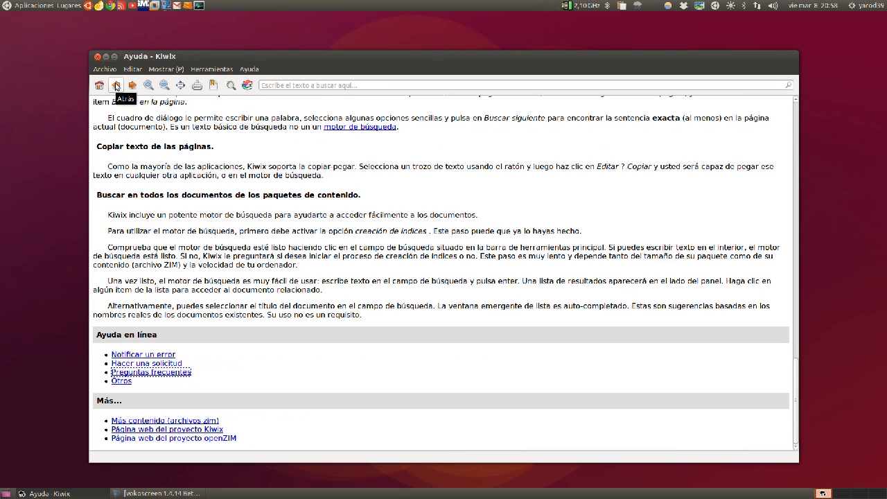
click(116, 85)
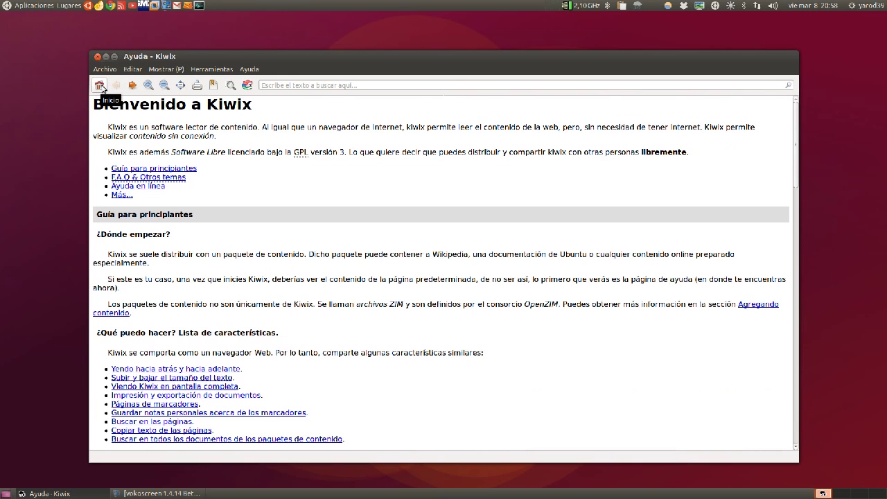
click(247, 89)
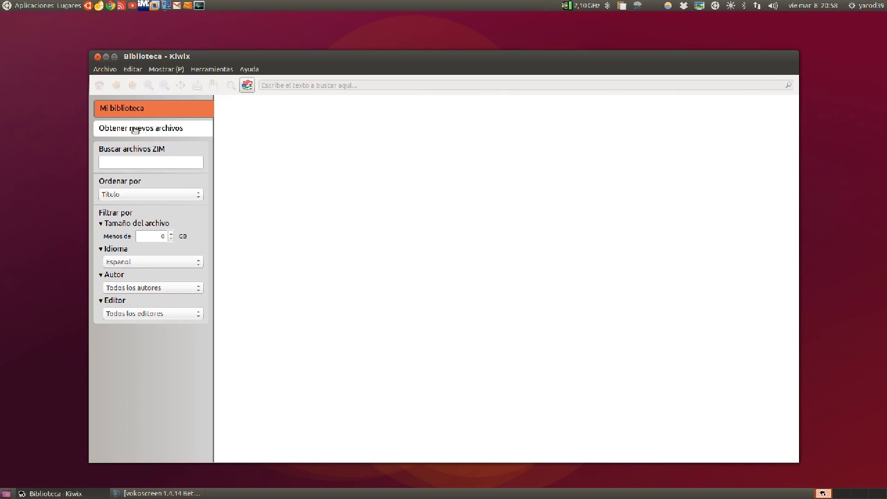
click(135, 129)
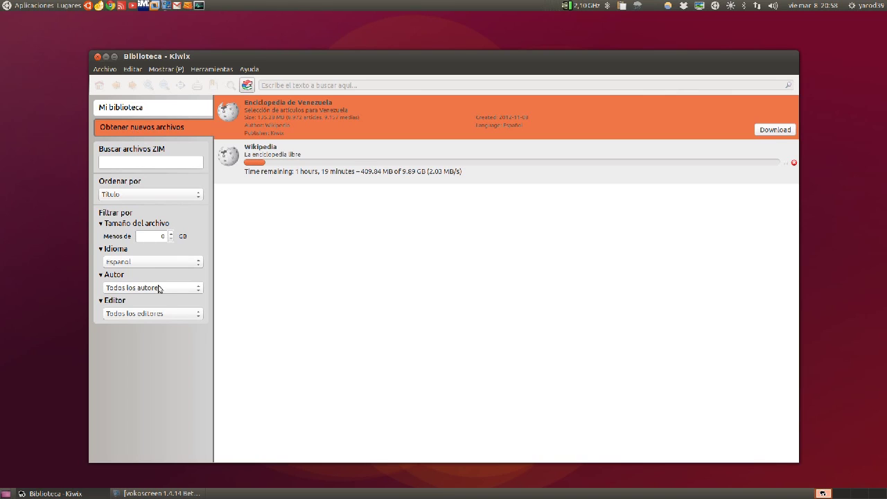
Review the publisher, author and language filter choices of the catalogue, keeping the current selections
click(198, 314)
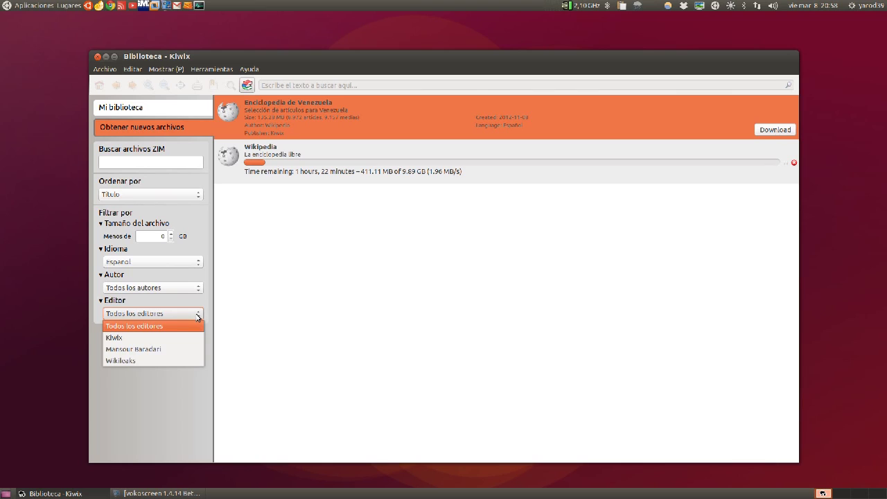
click(198, 317)
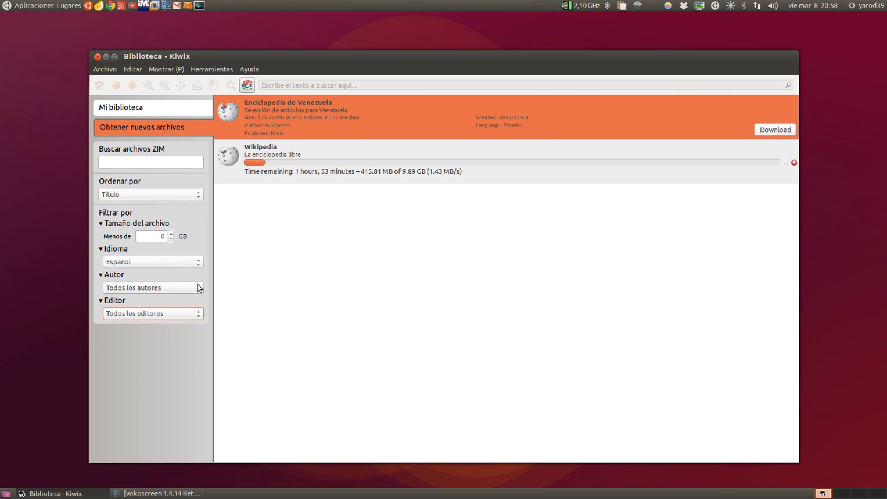
click(198, 288)
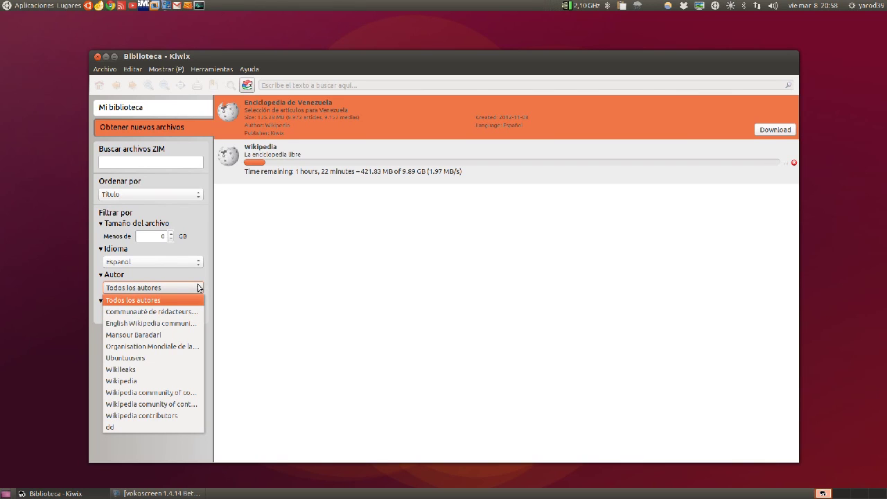
click(199, 287)
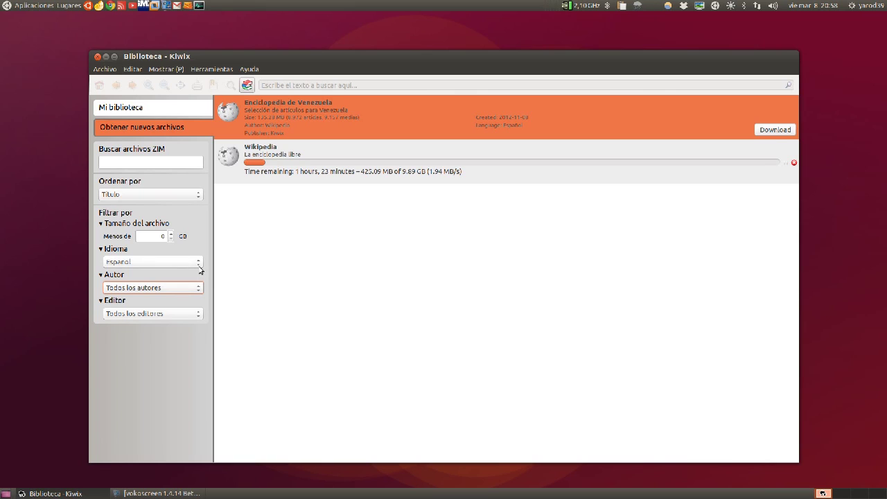
click(199, 266)
click(199, 264)
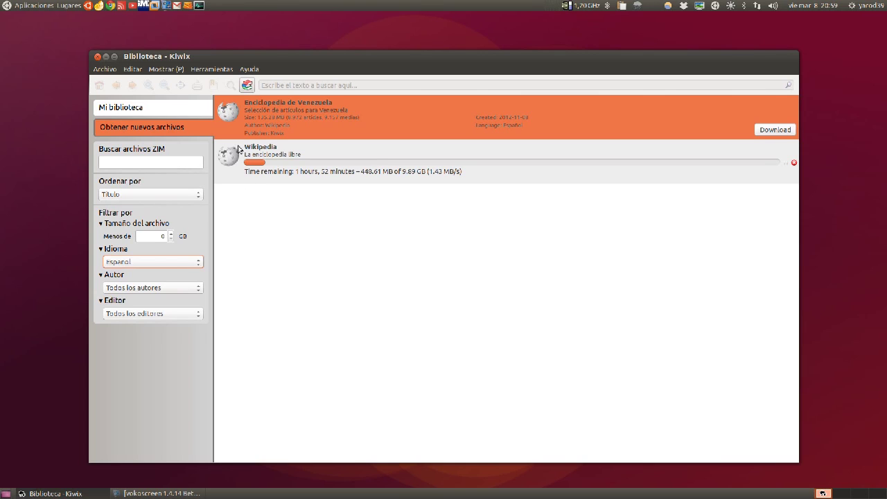
Try to request a new Kiwix feature, browse for an application to open the link, and cancel the request
click(250, 70)
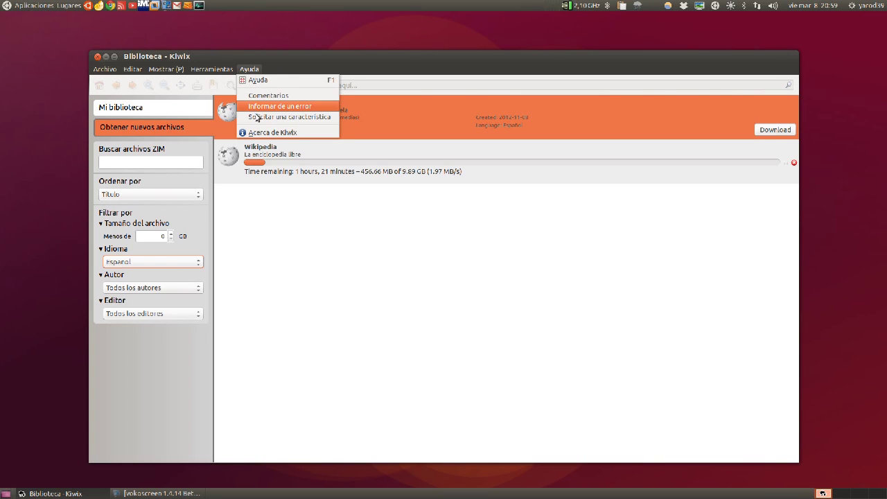
click(257, 116)
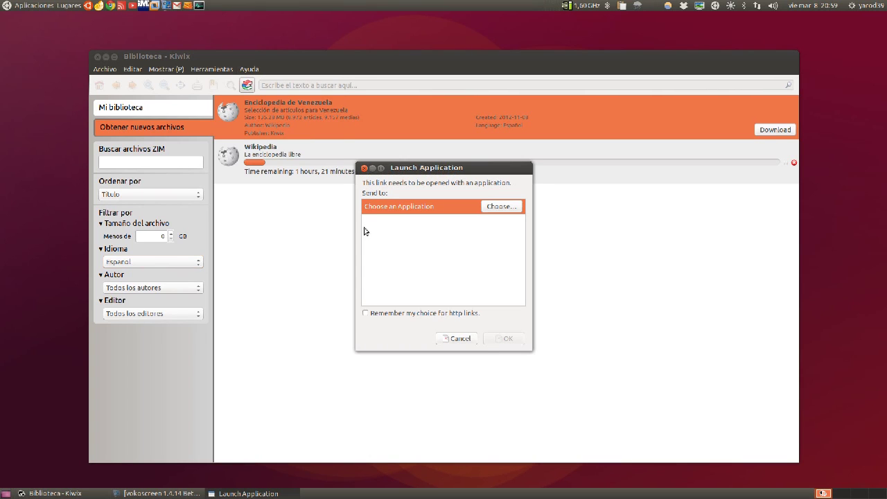
click(508, 206)
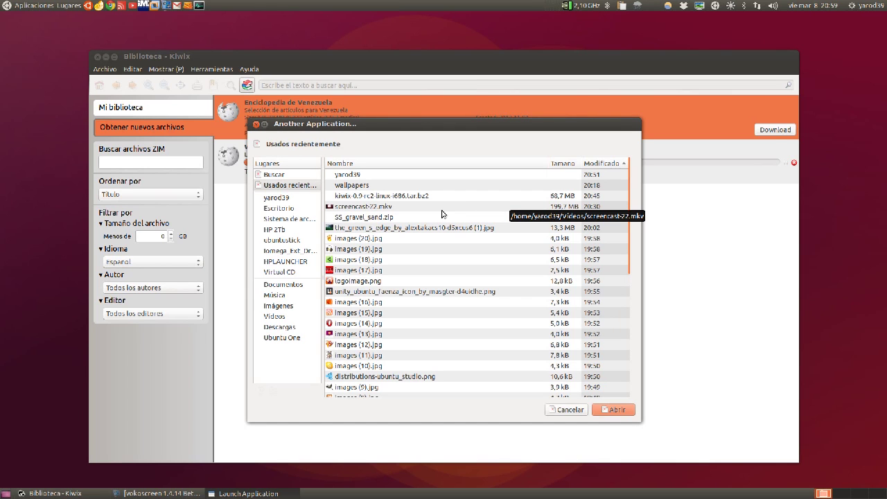
click(571, 411)
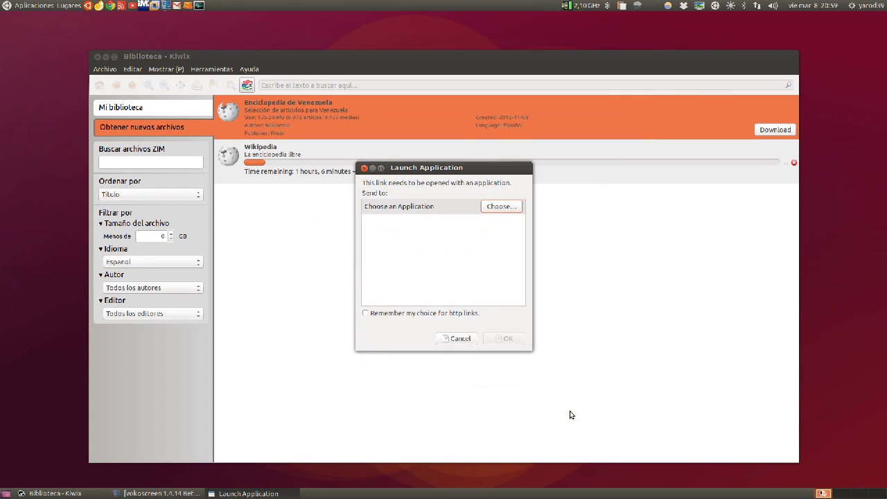
click(457, 341)
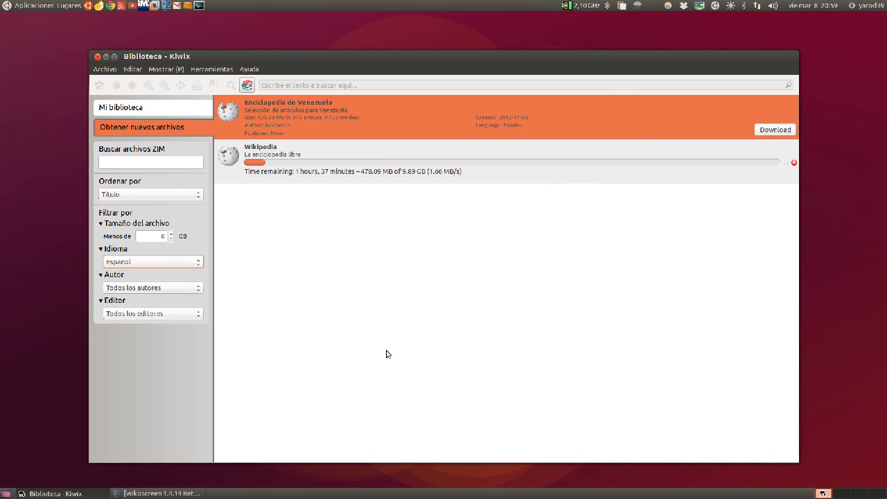